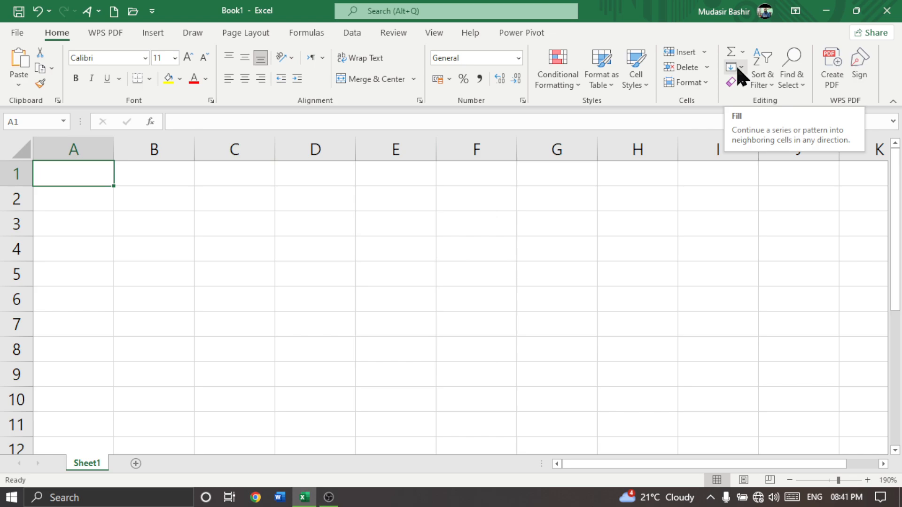
# Look through the direction, type and date unit options of the Fill Series dialog.
pyautogui.click(741, 66)
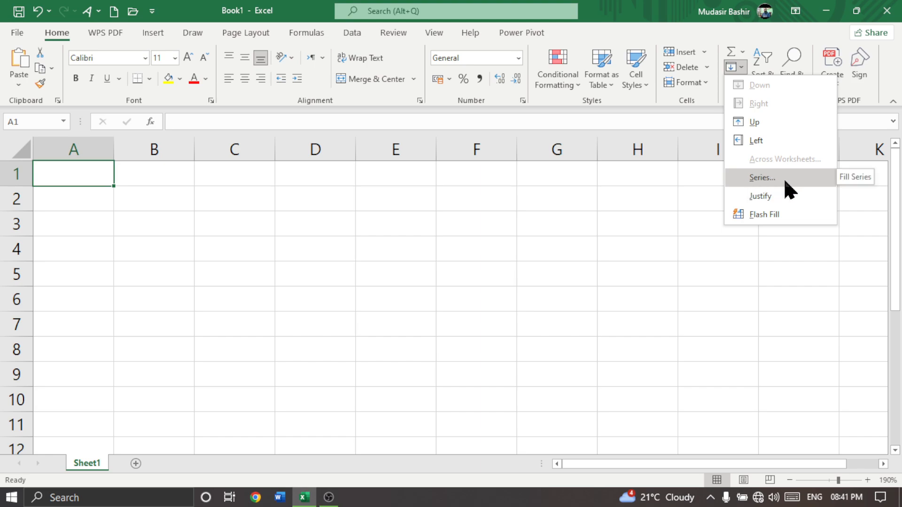
pyautogui.click(768, 179)
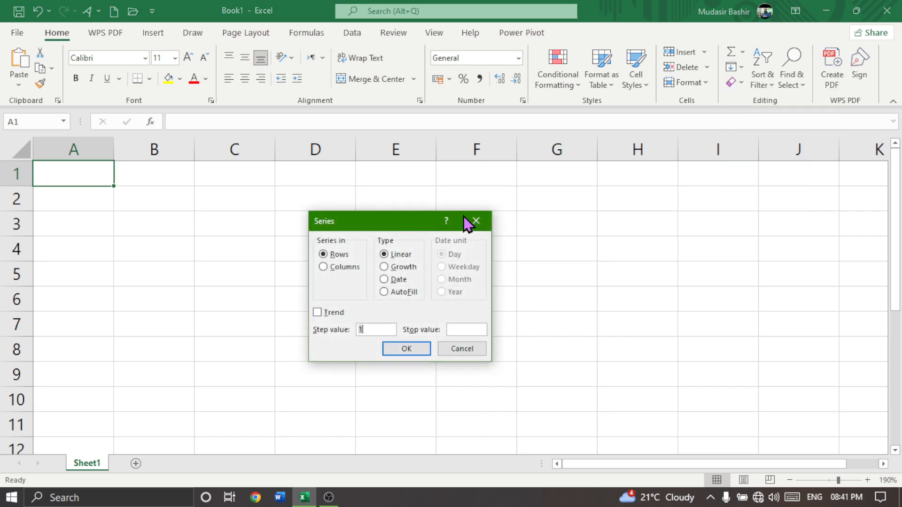
pyautogui.moveTo(397, 222); pyautogui.dragTo(397, 175)
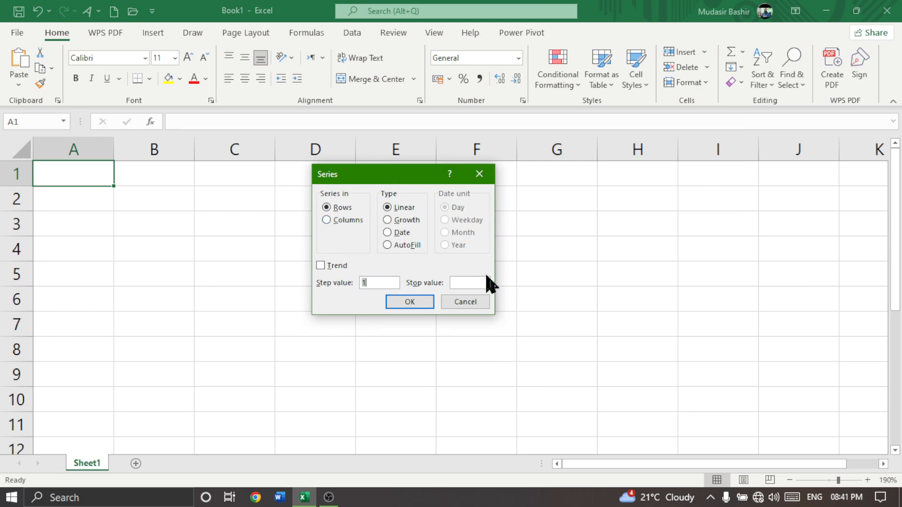
pyautogui.moveTo(401, 182); pyautogui.dragTo(414, 205)
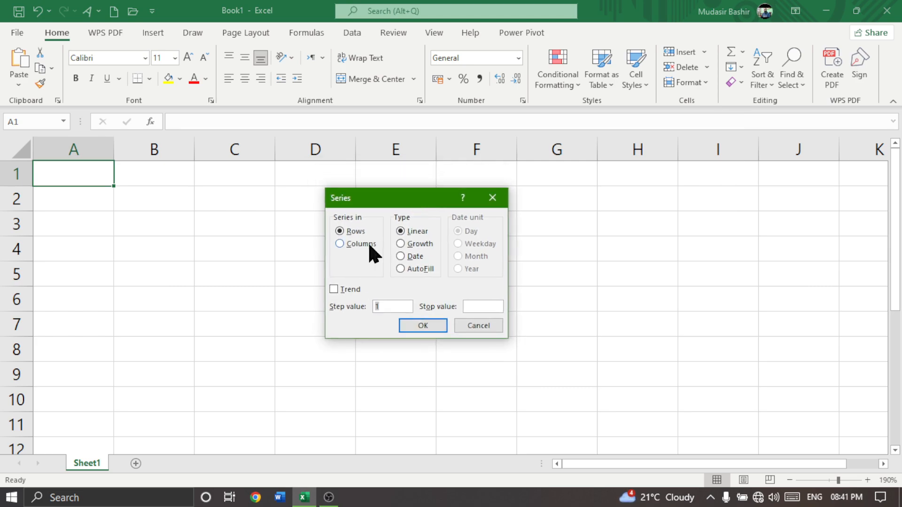
pyautogui.click(342, 232)
pyautogui.click(343, 231)
pyautogui.click(339, 244)
pyautogui.click(339, 231)
pyautogui.click(402, 257)
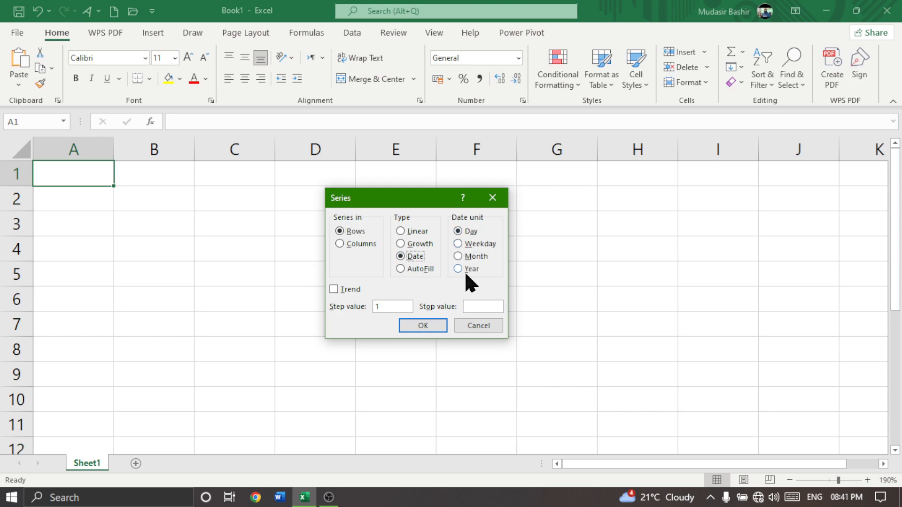
pyautogui.click(491, 202)
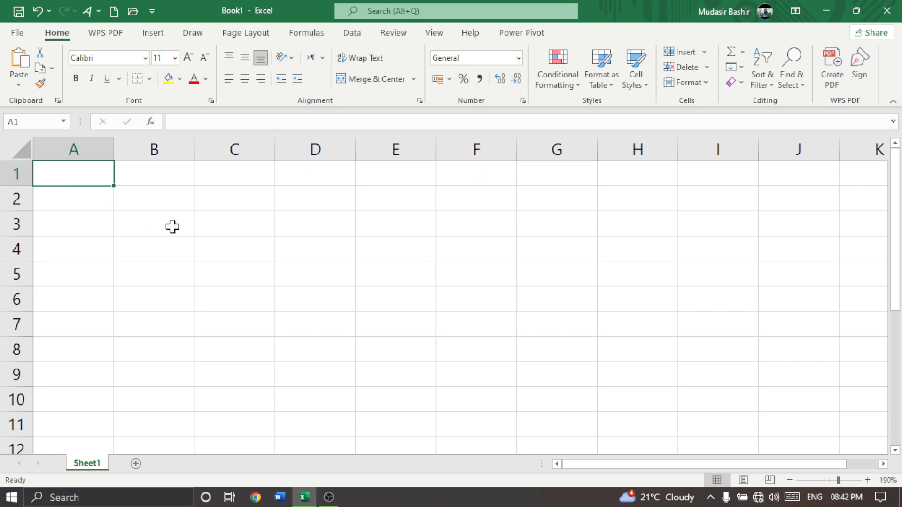
# Enter 1 in cell A1 and reselect that cell as the starting value.
pyautogui.write('1')
pyautogui.click(98, 224)
pyautogui.click(90, 169)
# Fill down column A from A1 with a linear series, step value 1 and stop value 10, and undo the fill.
pyautogui.click(737, 67)
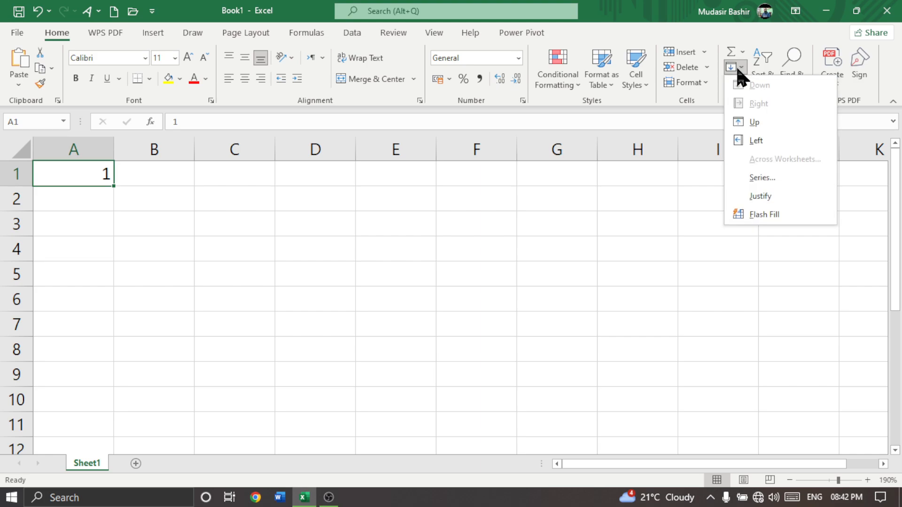
pyautogui.click(765, 178)
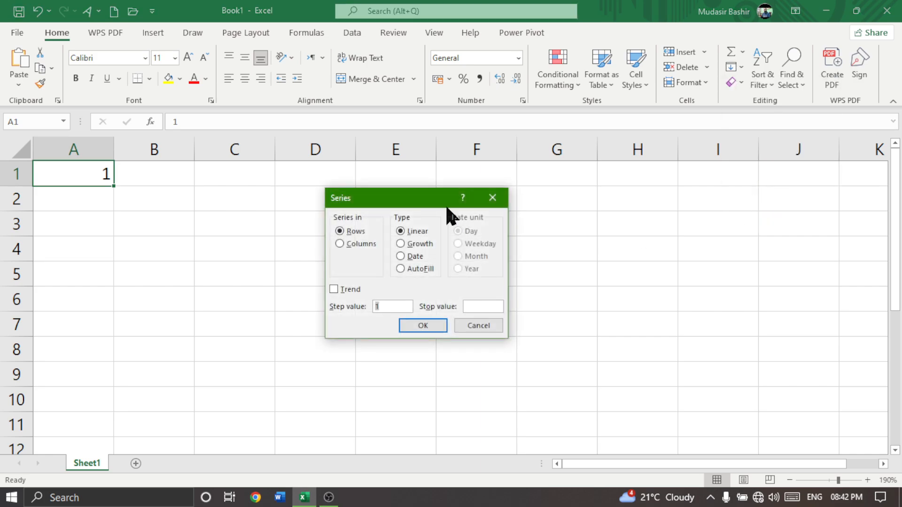
pyautogui.moveTo(422, 201); pyautogui.dragTo(471, 168)
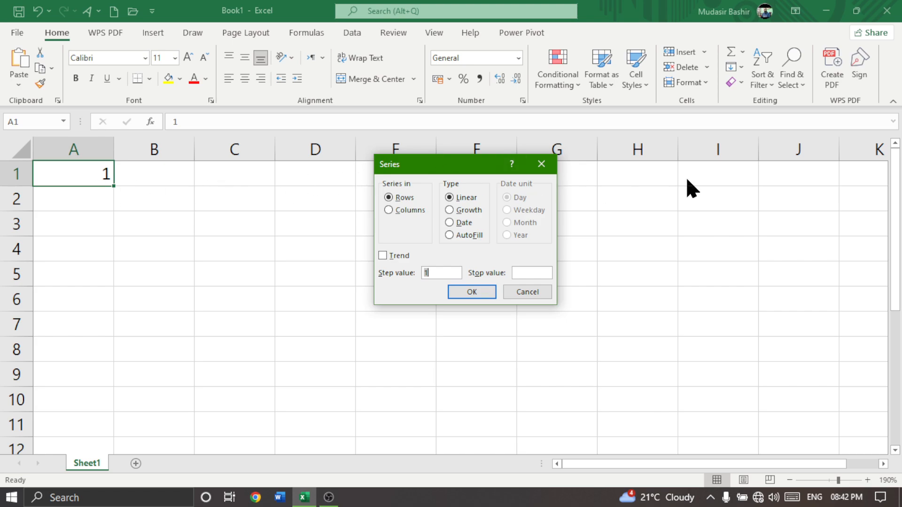
pyautogui.click(388, 210)
pyautogui.click(426, 273)
pyautogui.click(532, 274)
pyautogui.write('10')
pyautogui.click(472, 292)
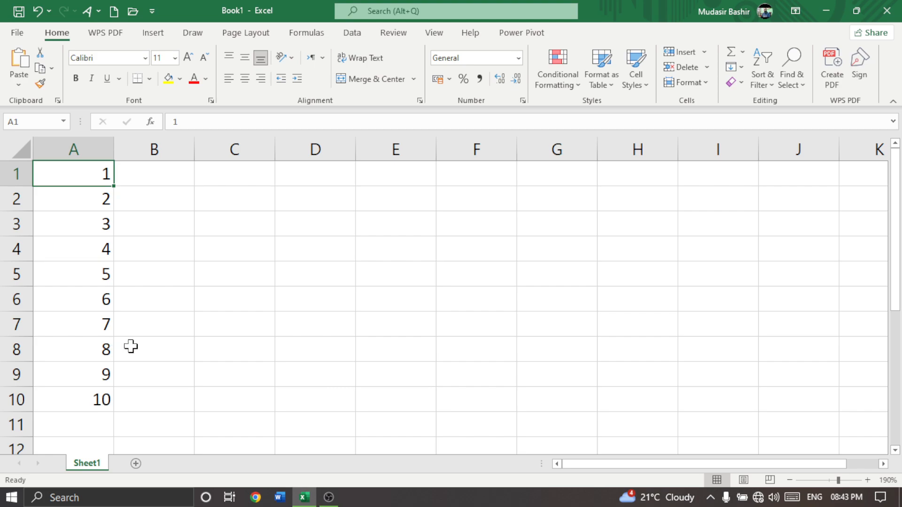
pyautogui.hotkey('ctrl', 'z')
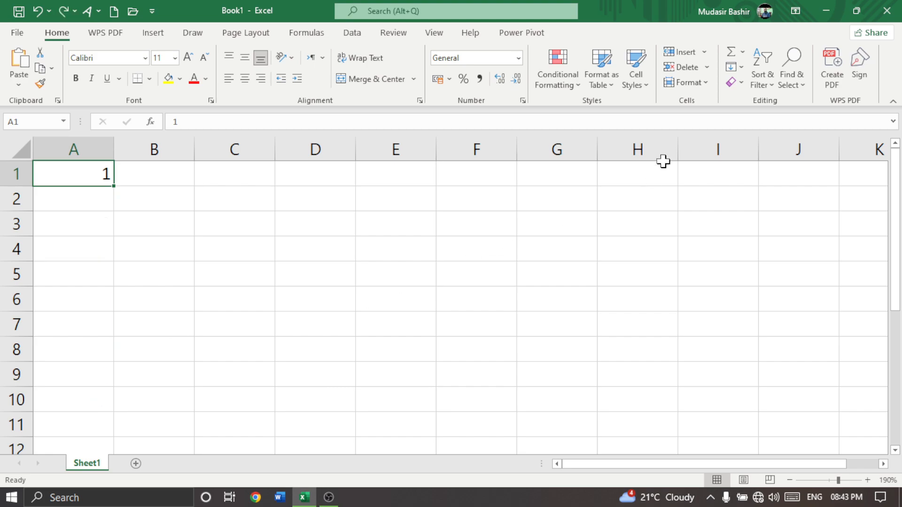
# Fill down column A from A1 with a linear series, step value 2 and stop value 20, and undo the fill.
pyautogui.click(742, 67)
pyautogui.click(770, 178)
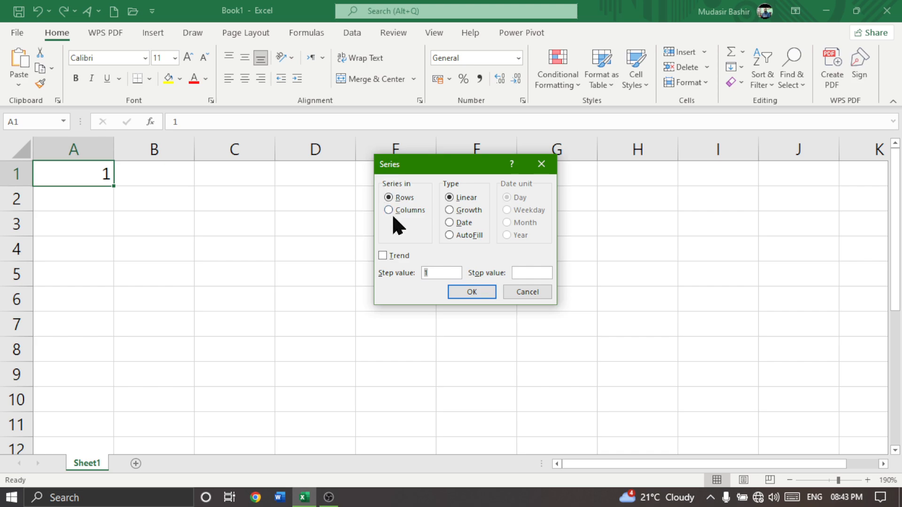
pyautogui.click(389, 211)
pyautogui.click(433, 271)
pyautogui.press('BackSpace')
pyautogui.write('2')
pyautogui.click(522, 273)
pyautogui.write('20')
pyautogui.click(482, 293)
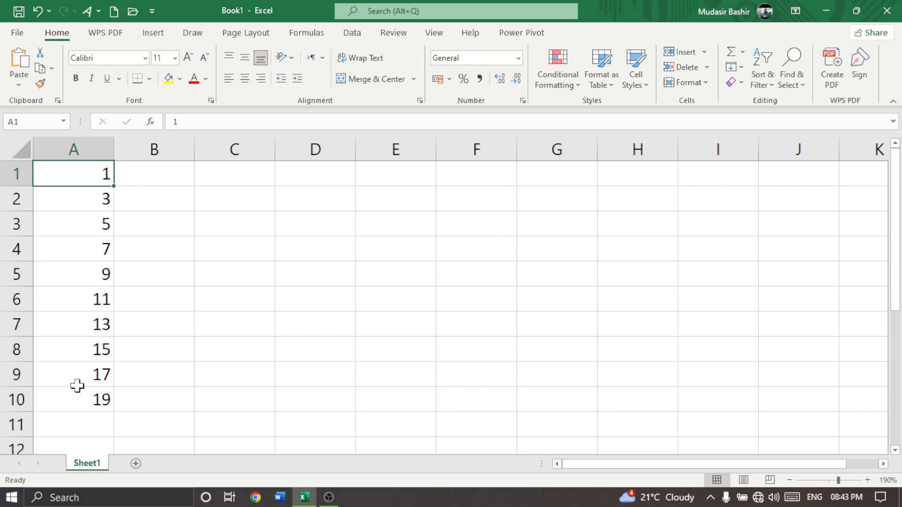
pyautogui.hotkey('ctrl', 'z')
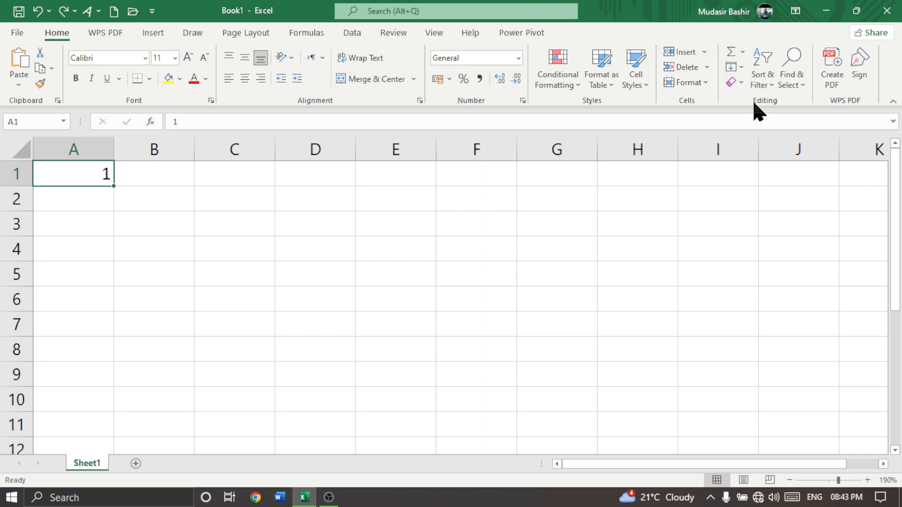
# Fill down column A from A1 with a growth series, step value 2 and stop value 10, and undo the fill.
pyautogui.click(739, 66)
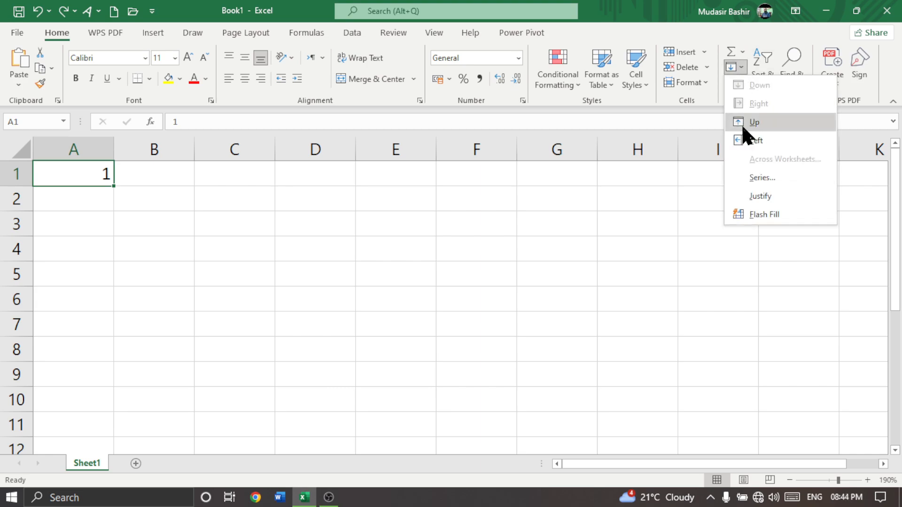
pyautogui.click(756, 178)
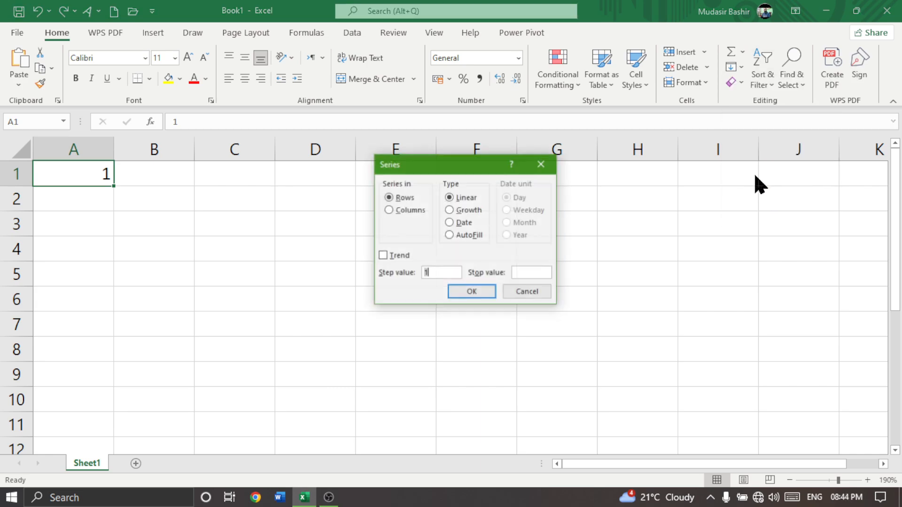
pyautogui.click(387, 211)
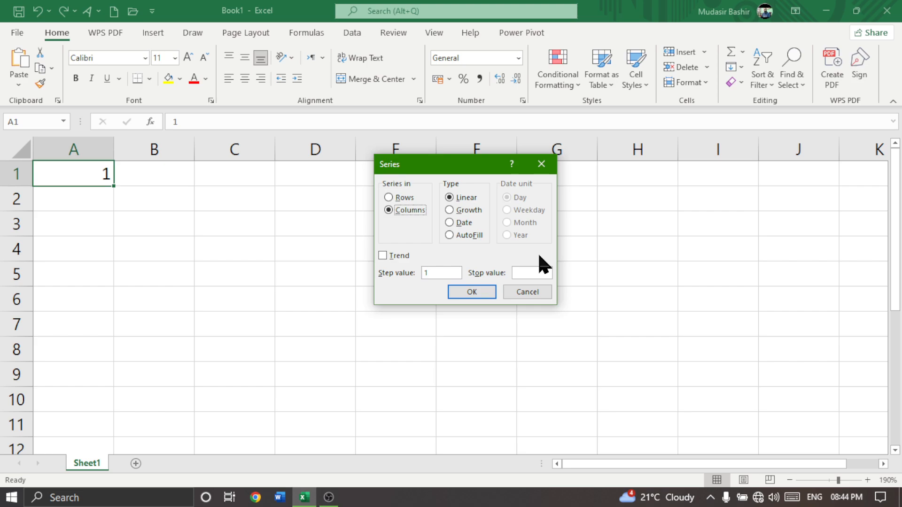
pyautogui.click(451, 210)
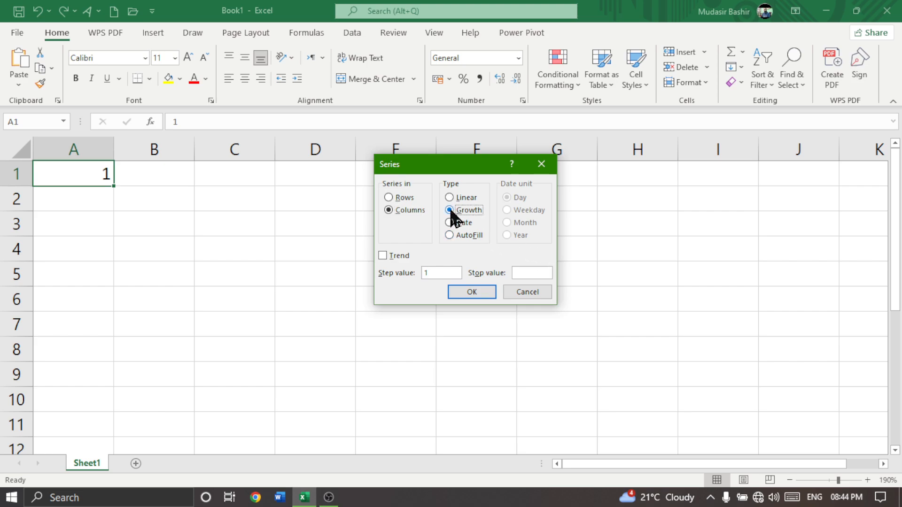
pyautogui.click(433, 269)
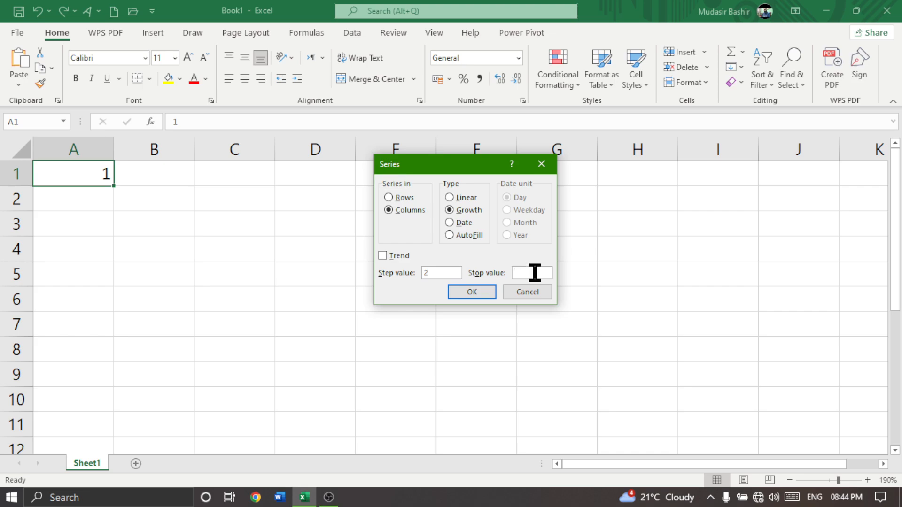
pyautogui.write('10')
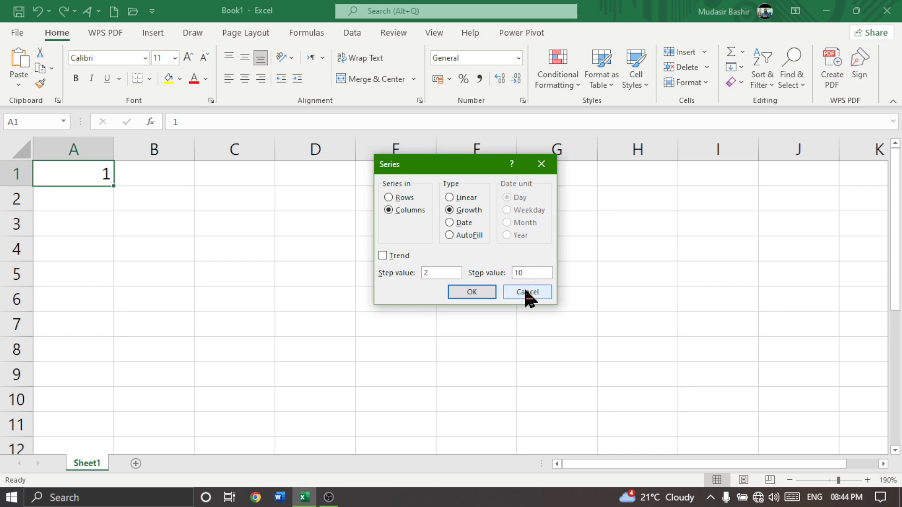
pyautogui.moveTo(470, 171); pyautogui.dragTo(472, 175)
pyautogui.click(488, 298)
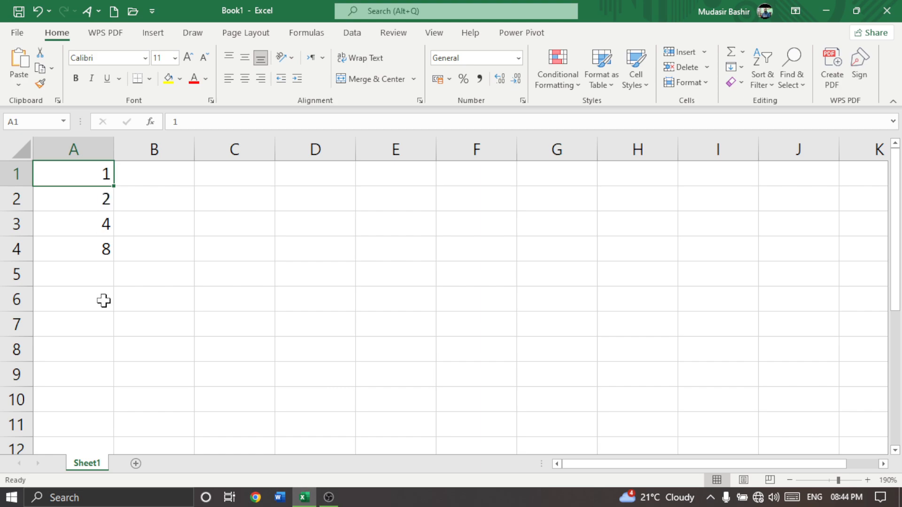
pyautogui.hotkey('ctrl', 'z')
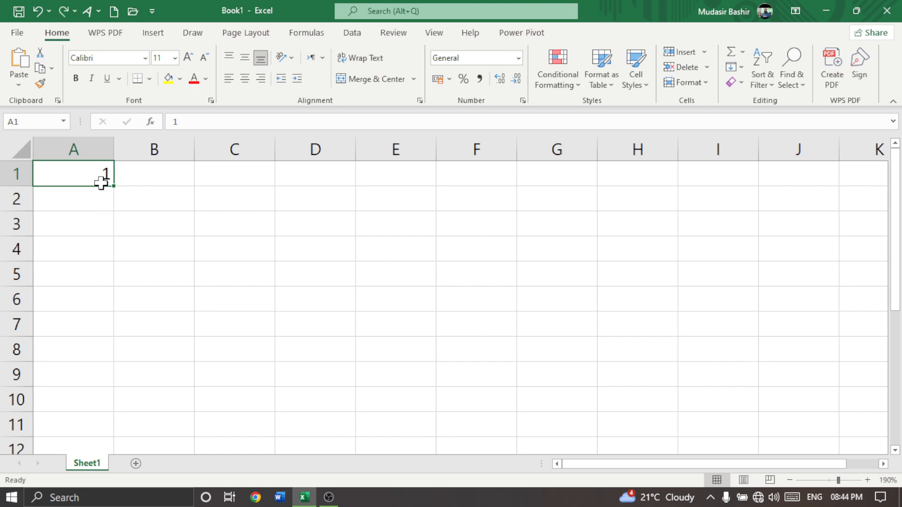
# Replace the value in cell A1 with 2 and reselect the cell.
pyautogui.write('2')
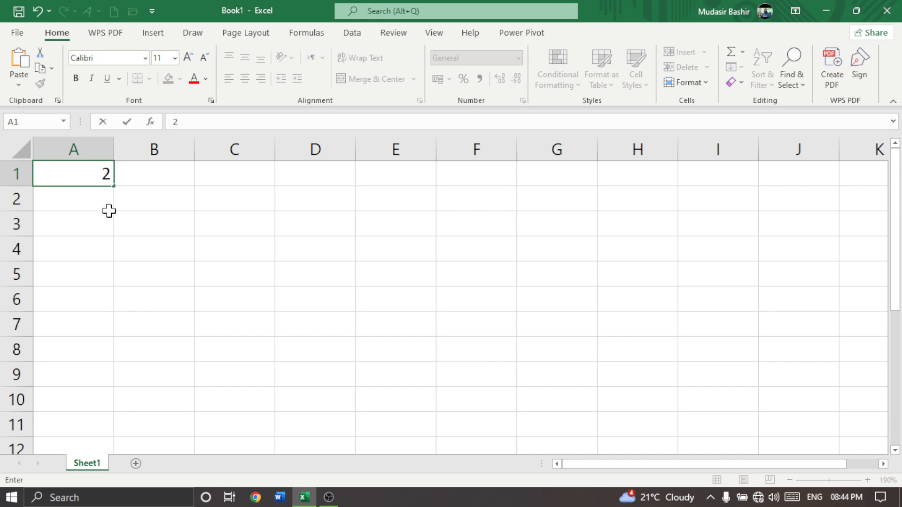
pyautogui.press('Return')
pyautogui.click(103, 173)
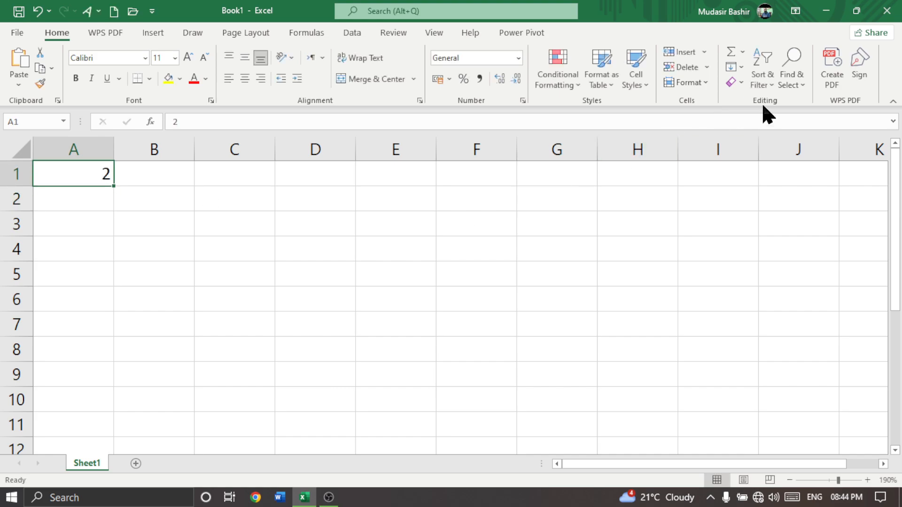
# Fill down column A from A1 with a growth series, step value 2 and stop value 20, and undo the fill.
pyautogui.click(741, 66)
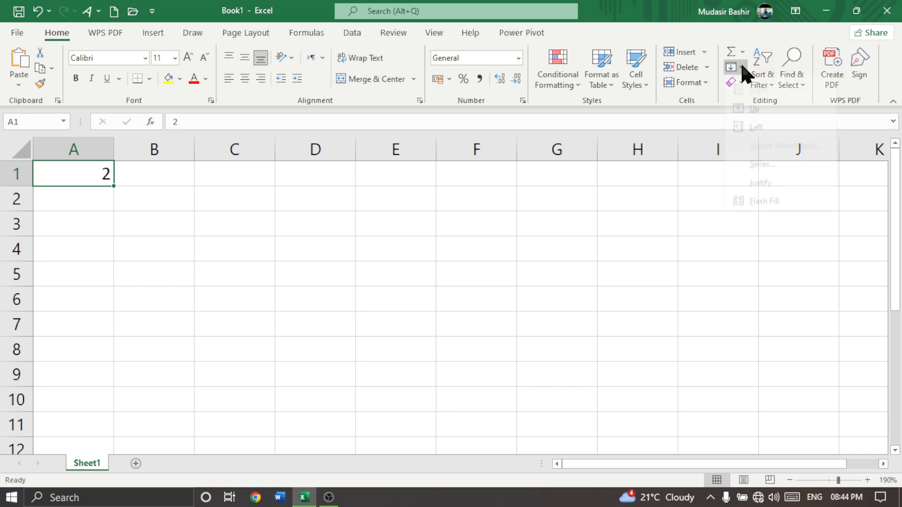
pyautogui.click(761, 178)
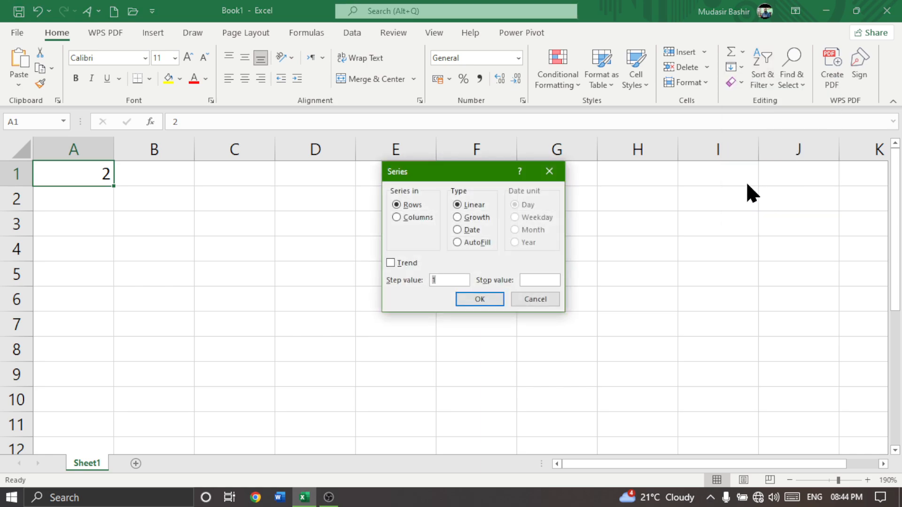
pyautogui.click(400, 218)
pyautogui.click(457, 219)
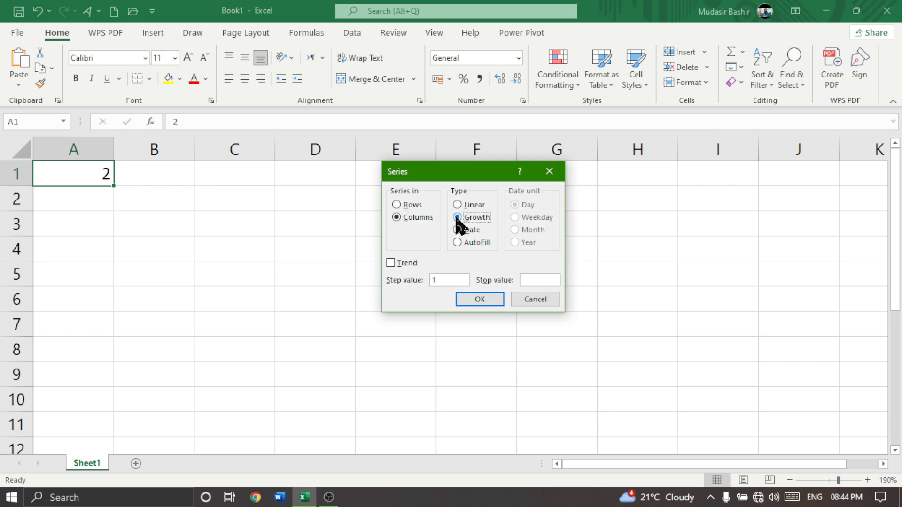
pyautogui.click(437, 281)
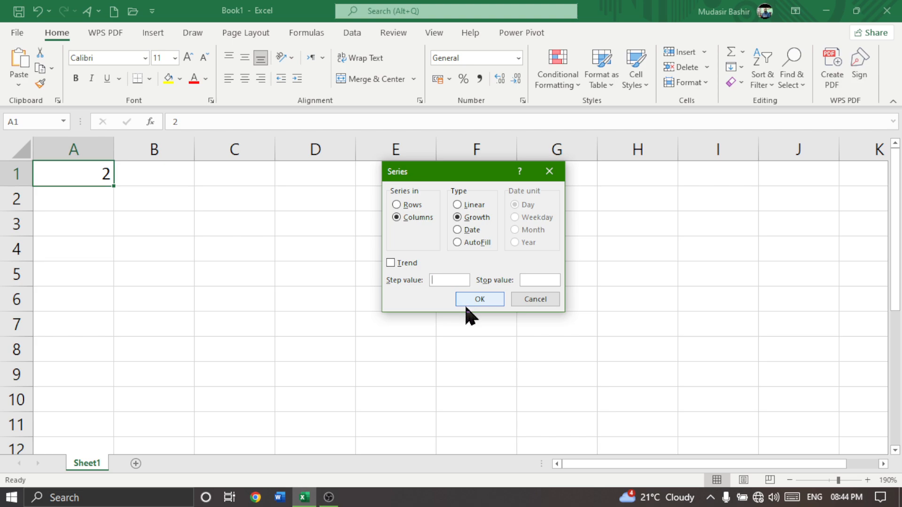
pyautogui.write('2')
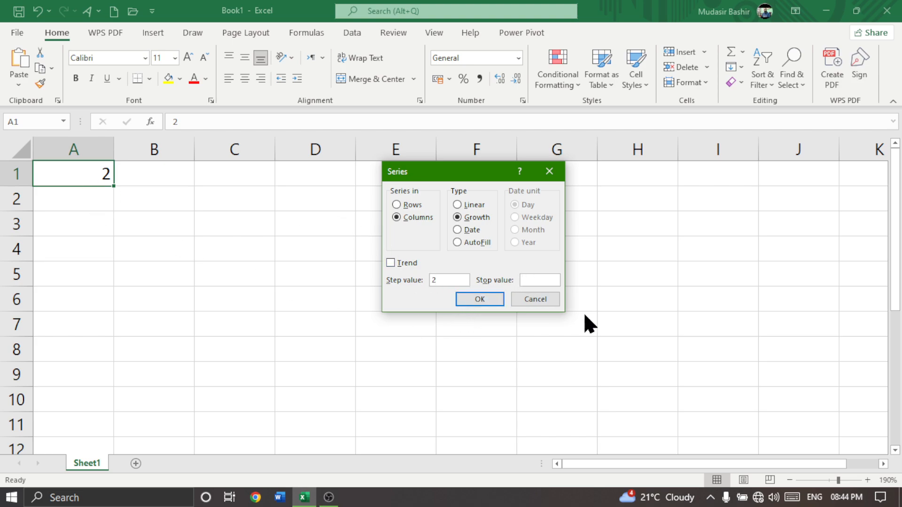
pyautogui.write('20')
pyautogui.click(477, 300)
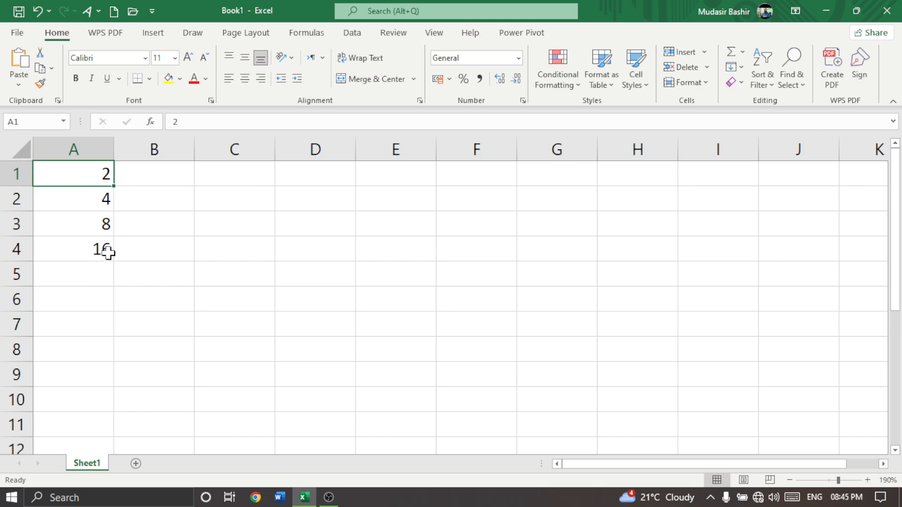
pyautogui.hotkey('ctrl', 'z')
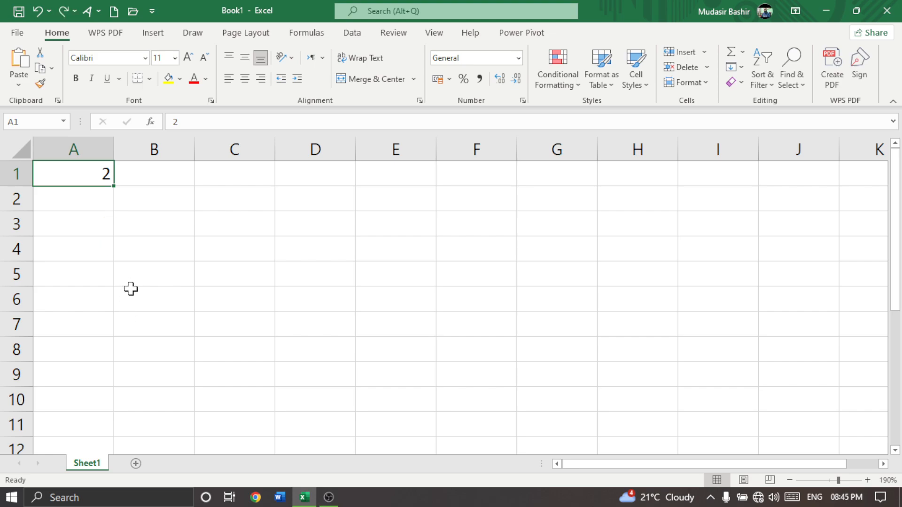
pyautogui.click(736, 67)
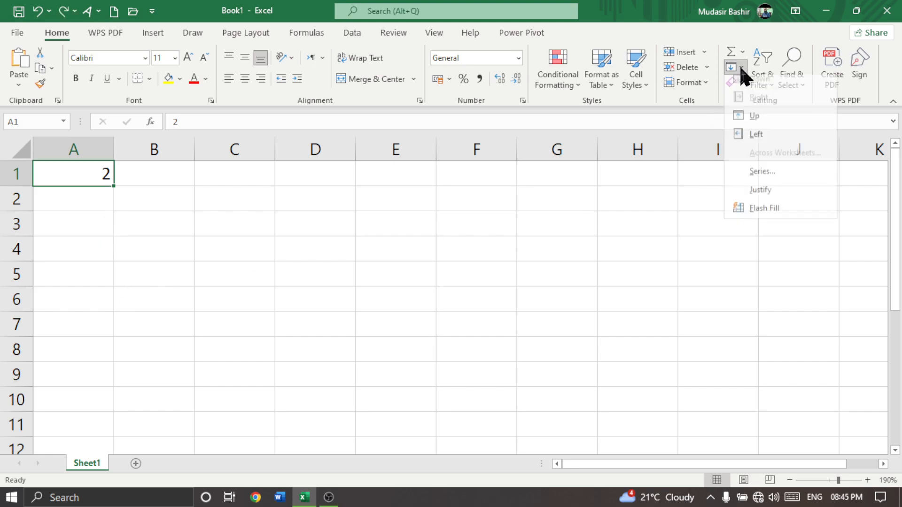
pyautogui.click(759, 180)
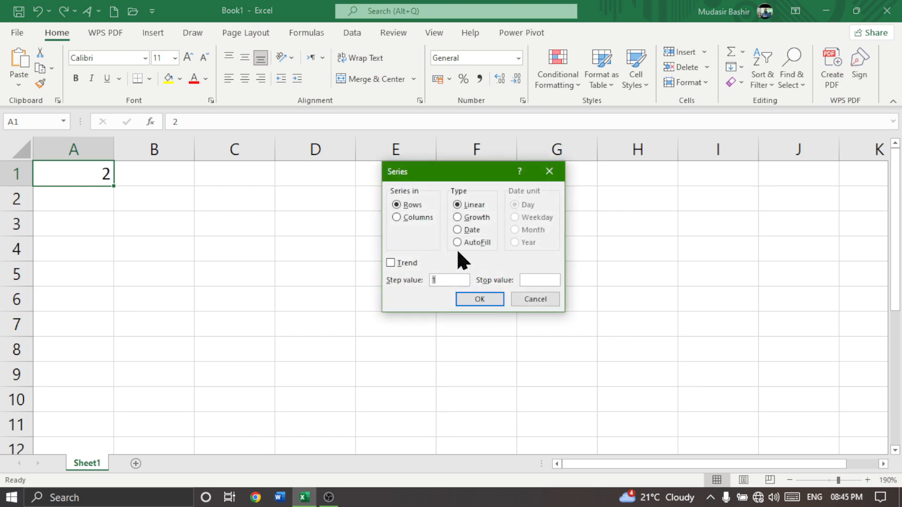
pyautogui.click(396, 217)
pyautogui.click(458, 230)
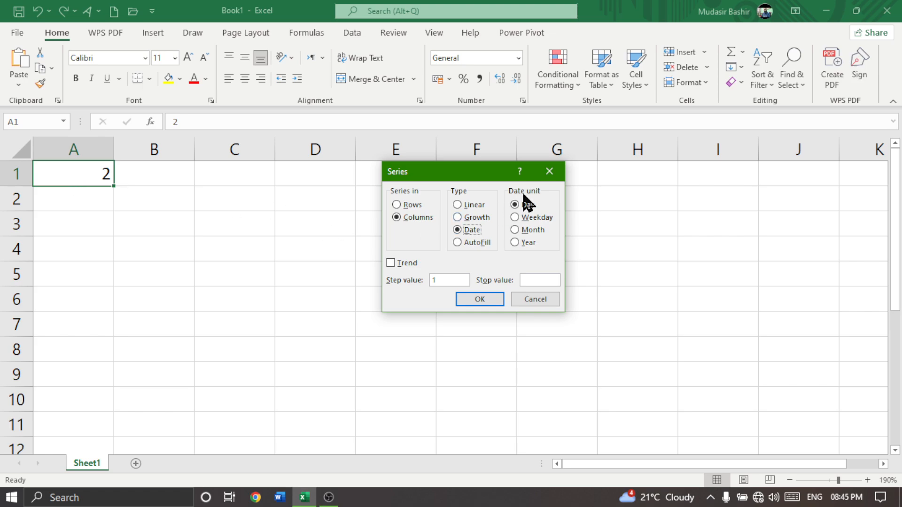
pyautogui.click(549, 171)
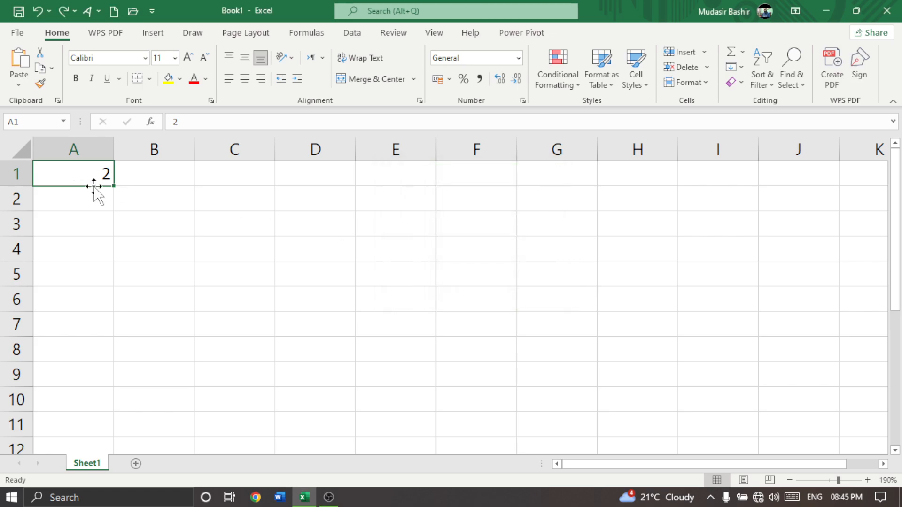
# Replace the value in cell A1 with the date 01-12-2025 and reselect the cell.
pyautogui.press('BackSpace')
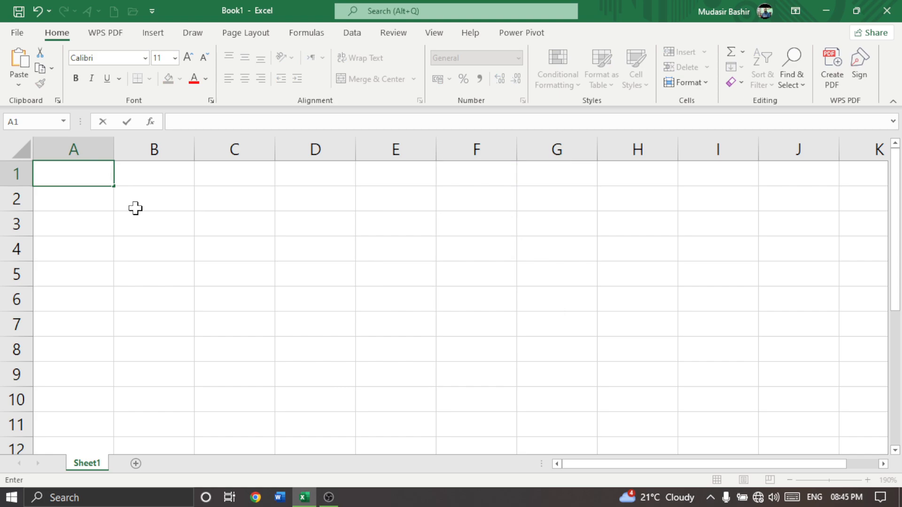
pyautogui.write('01-12-20')
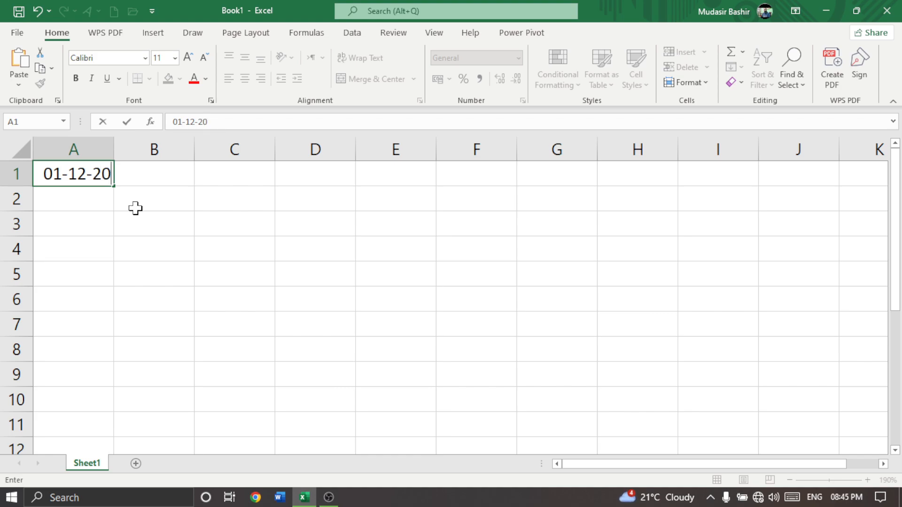
pyautogui.write('25')
pyautogui.click(135, 208)
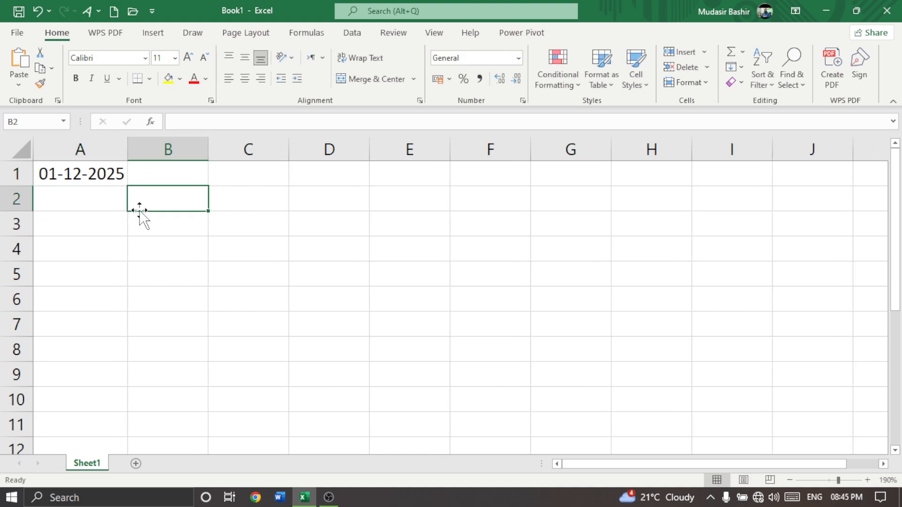
pyautogui.click(98, 177)
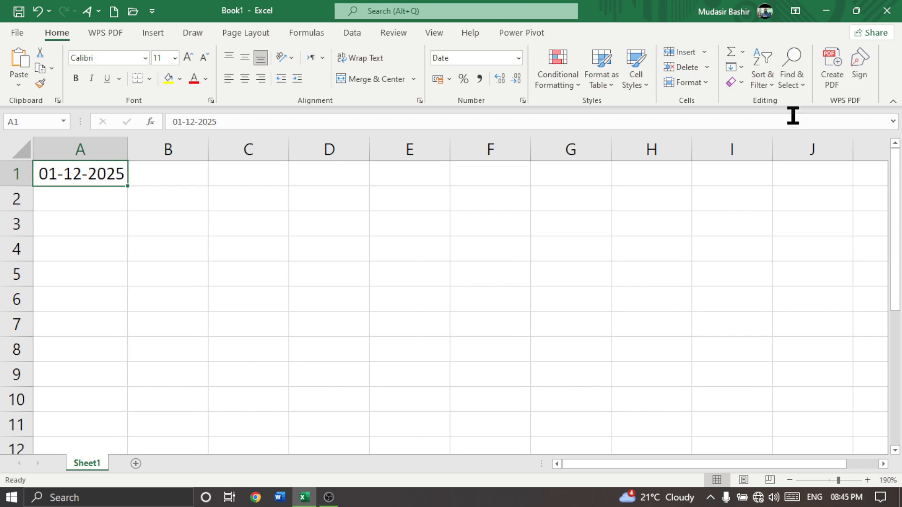
# Fill down column A from A1 with a date series by day, step value 1, and undo the fill.
pyautogui.click(742, 67)
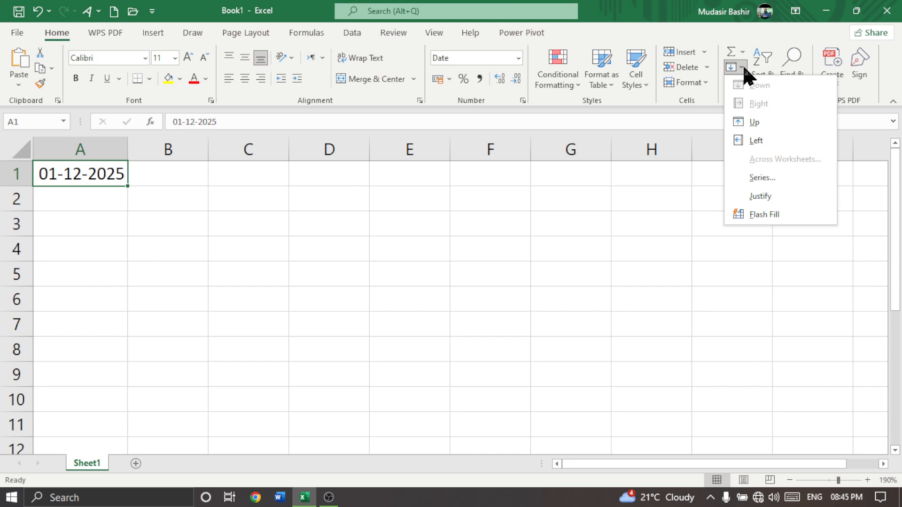
pyautogui.click(763, 177)
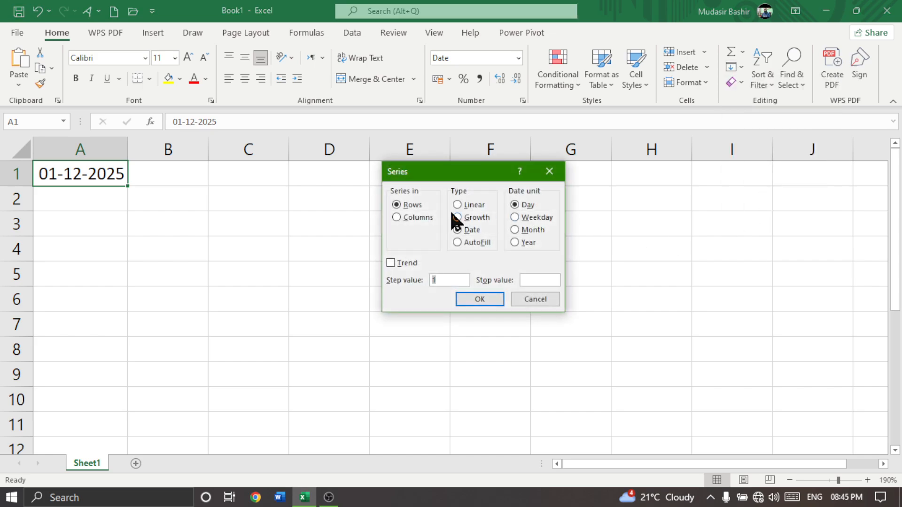
pyautogui.click(396, 217)
pyautogui.moveTo(464, 175); pyautogui.dragTo(479, 192)
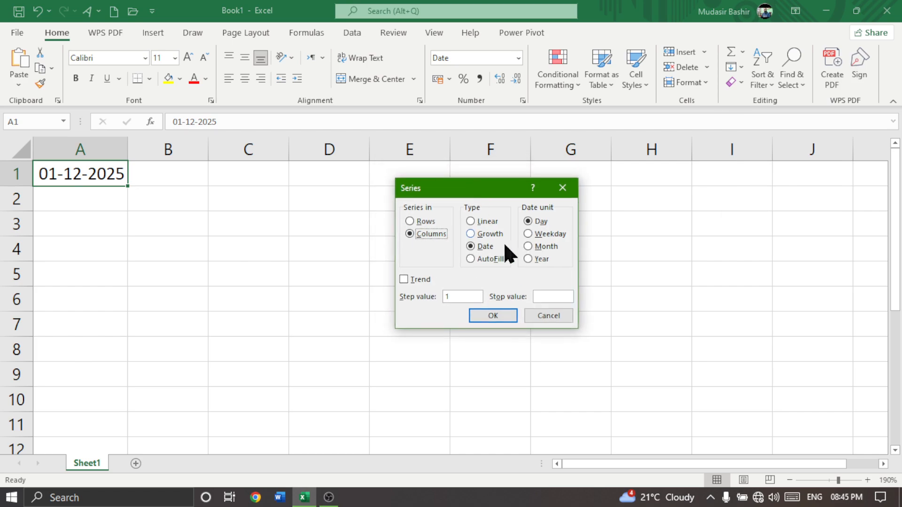
pyautogui.click(453, 298)
pyautogui.moveTo(474, 188); pyautogui.dragTo(496, 179)
pyautogui.click(519, 309)
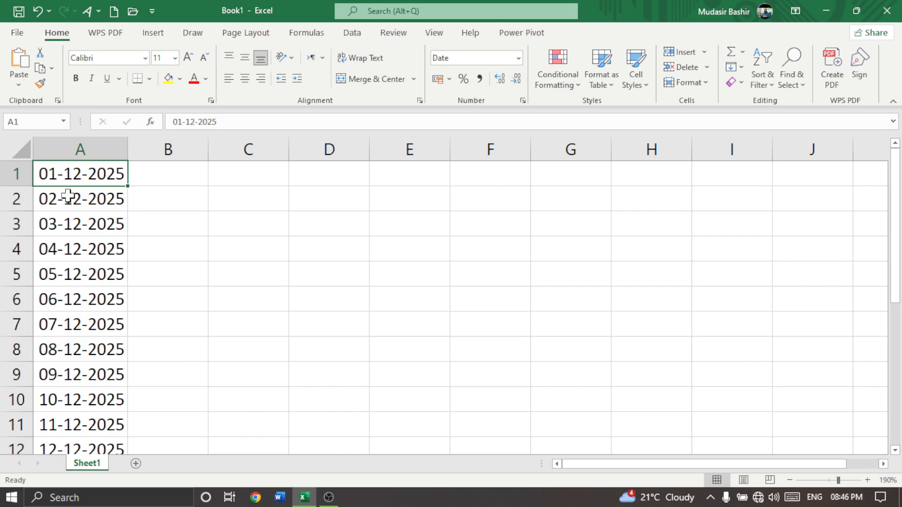
pyautogui.scroll(-1, 104, 245)
pyautogui.scroll(-3, 104, 245)
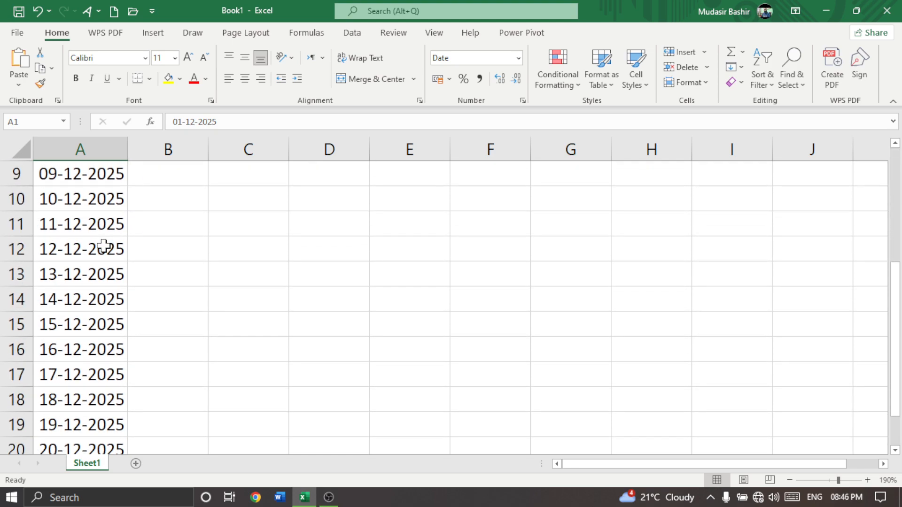
pyautogui.scroll(4, 74, 390)
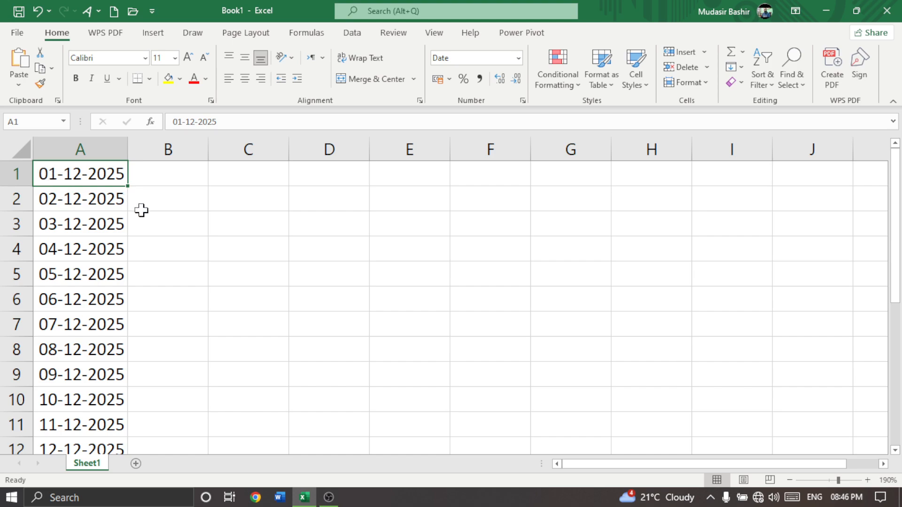
pyautogui.hotkey('ctrl', 'z')
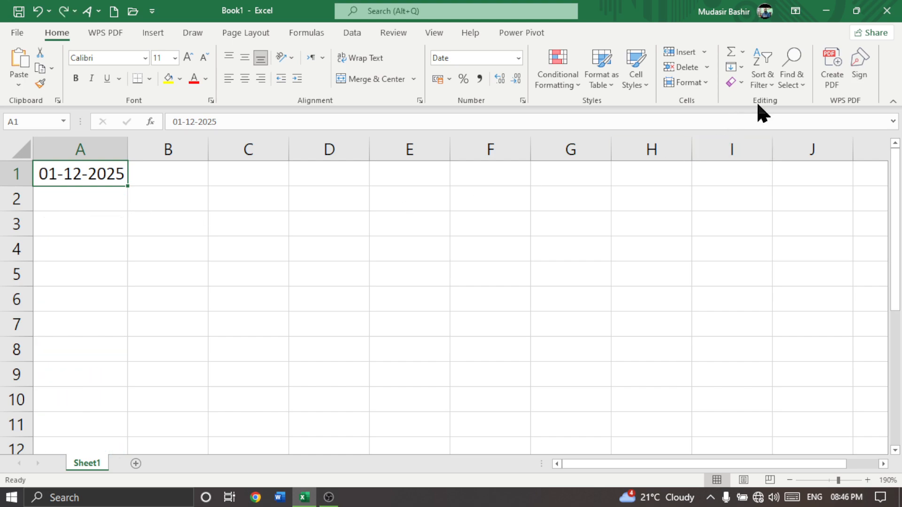
# Fill down column A from A1 with a date series by day, step value 2 and stop value 21-12-2025, and undo the fill.
pyautogui.click(739, 67)
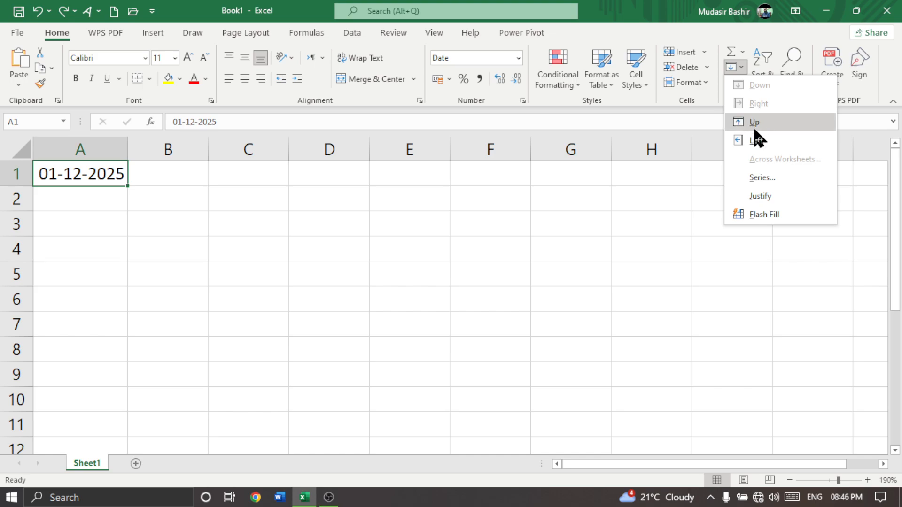
pyautogui.click(758, 178)
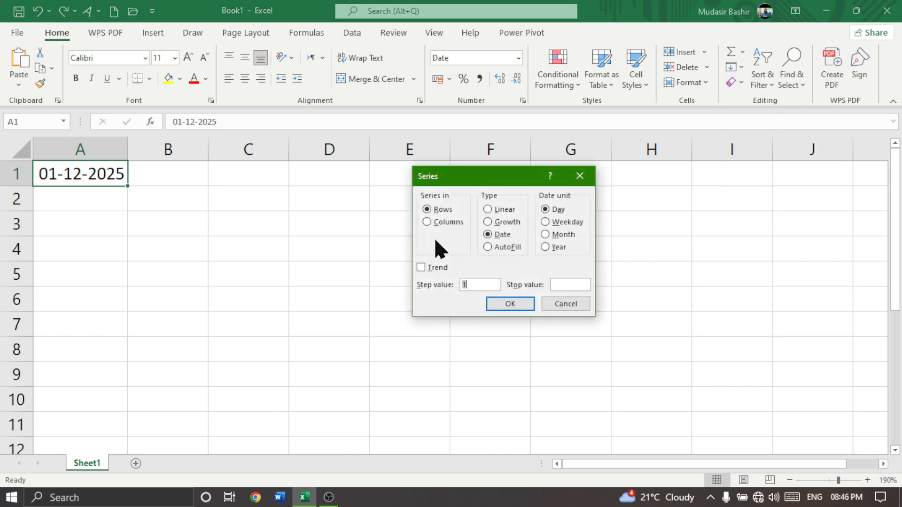
pyautogui.click(427, 222)
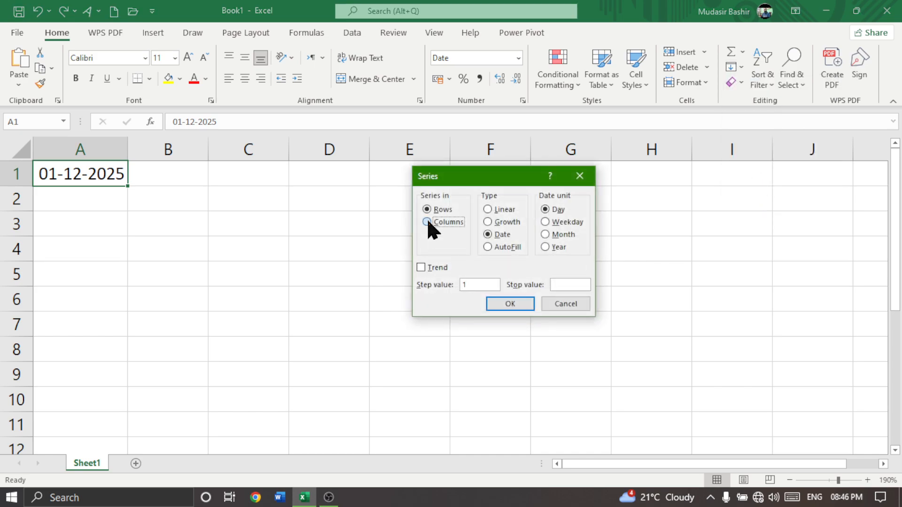
pyautogui.click(479, 286)
pyautogui.click(579, 283)
pyautogui.write('21-12-2025')
pyautogui.click(512, 304)
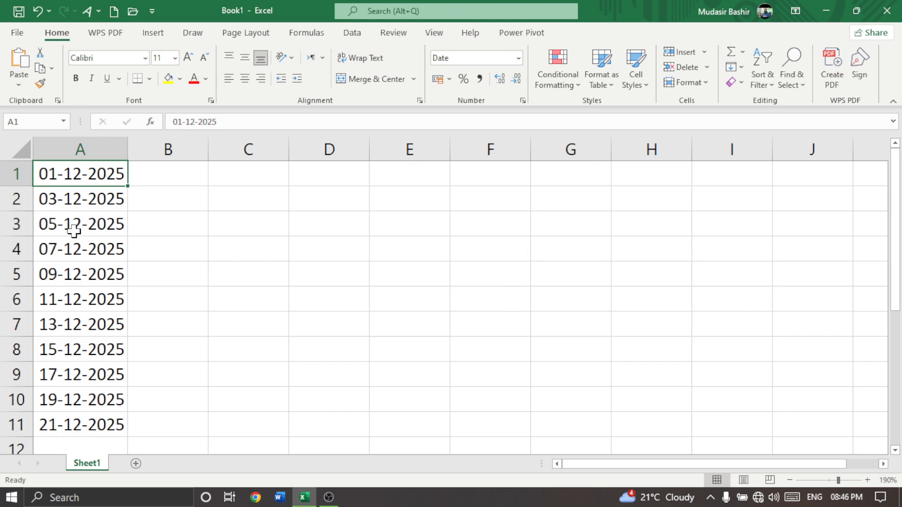
pyautogui.moveTo(72, 173); pyautogui.dragTo(96, 376)
pyautogui.click(73, 257)
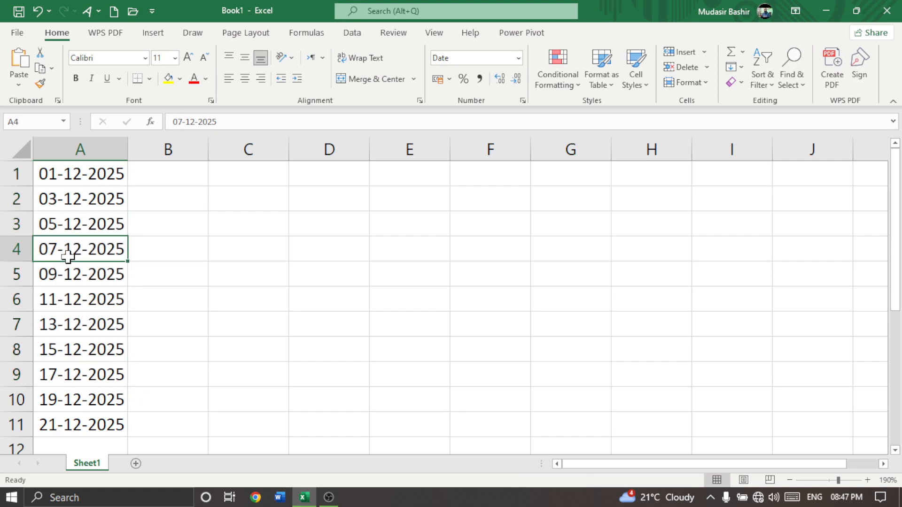
pyautogui.click(190, 232)
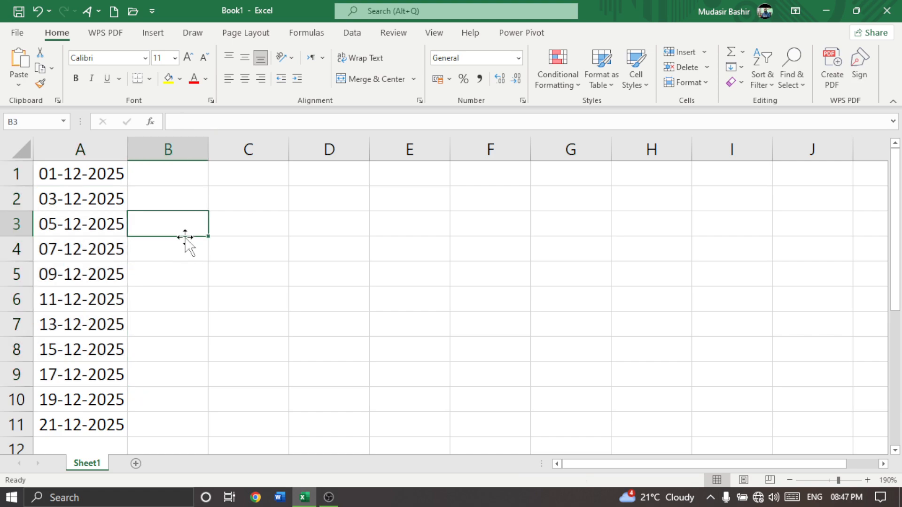
pyautogui.hotkey('ctrl', 'z')
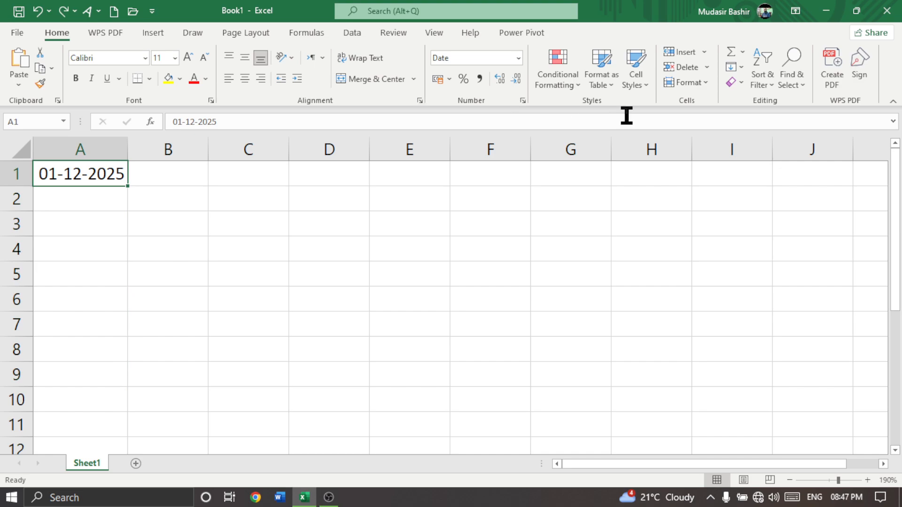
# Fill down column A from A1 with a date series by weekday, step value 1 and stop value 21-12-2025.
pyautogui.click(741, 67)
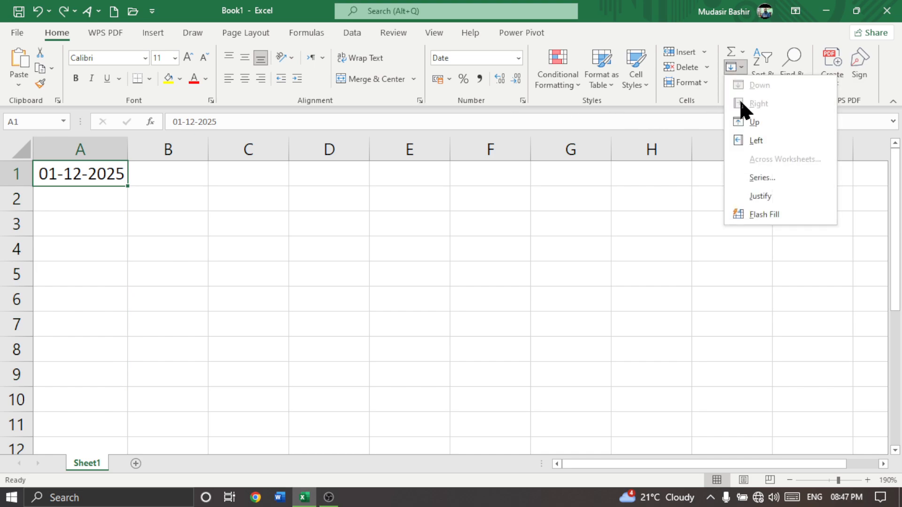
pyautogui.click(752, 175)
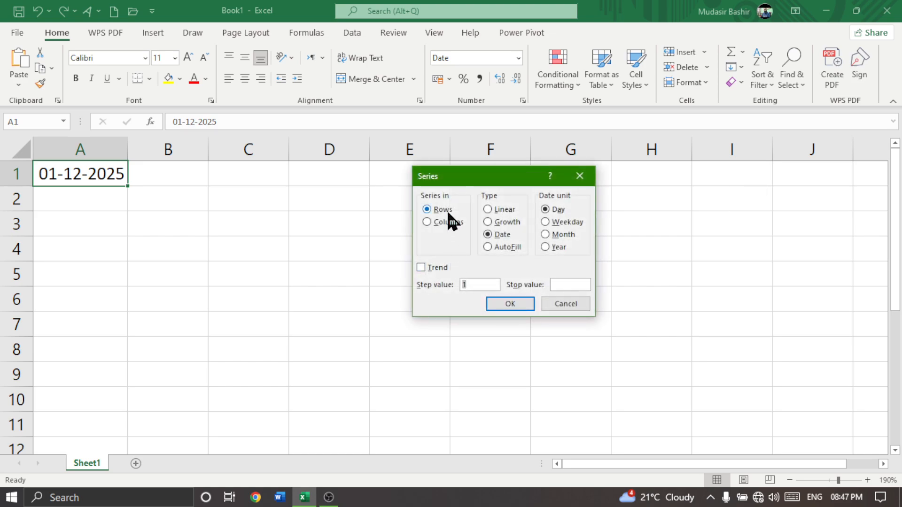
pyautogui.click(545, 222)
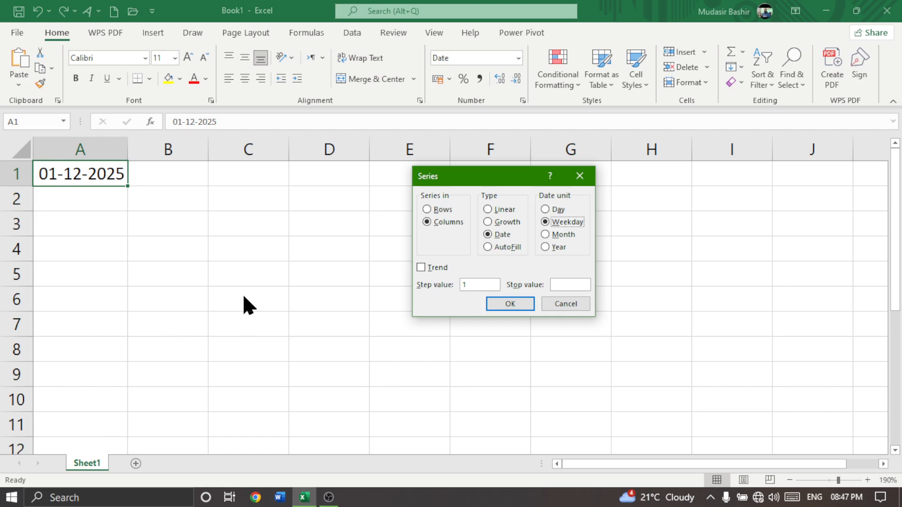
pyautogui.click(562, 285)
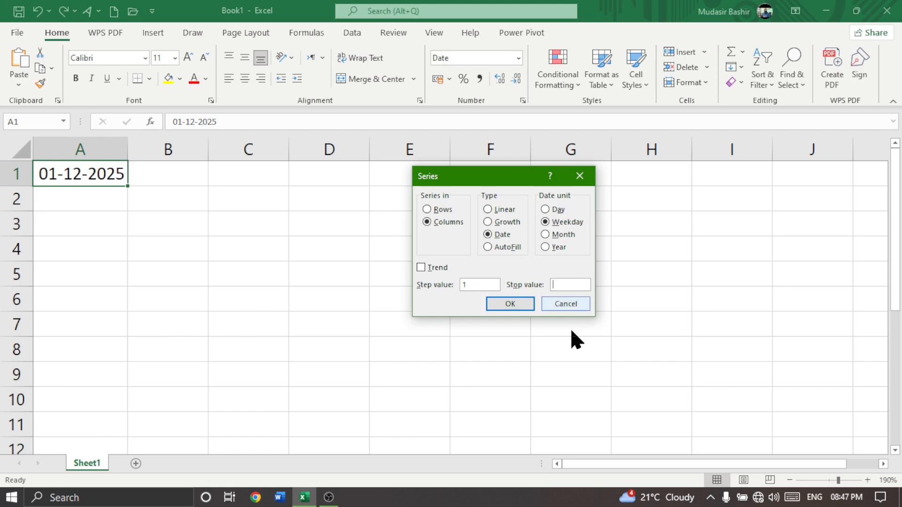
pyautogui.write('21-')
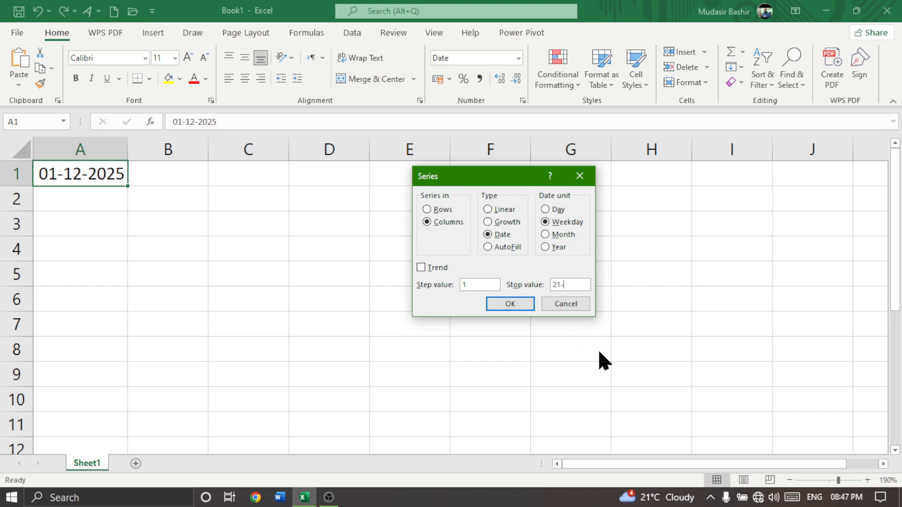
pyautogui.write('12-2025')
pyautogui.click(510, 308)
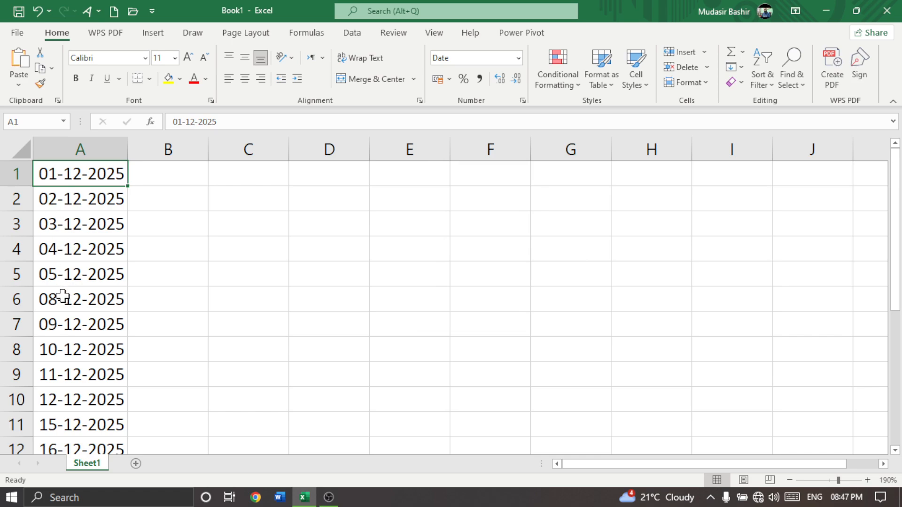
# Examine the weekday series in column A, checking the dates in A5:A6 and the cells just after its last date.
pyautogui.moveTo(66, 274); pyautogui.dragTo(77, 303)
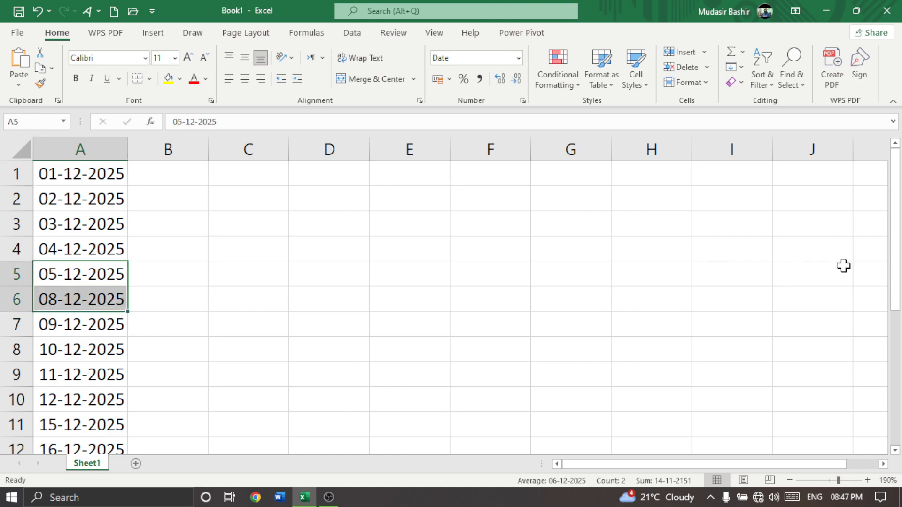
pyautogui.scroll(-2, 898, 268)
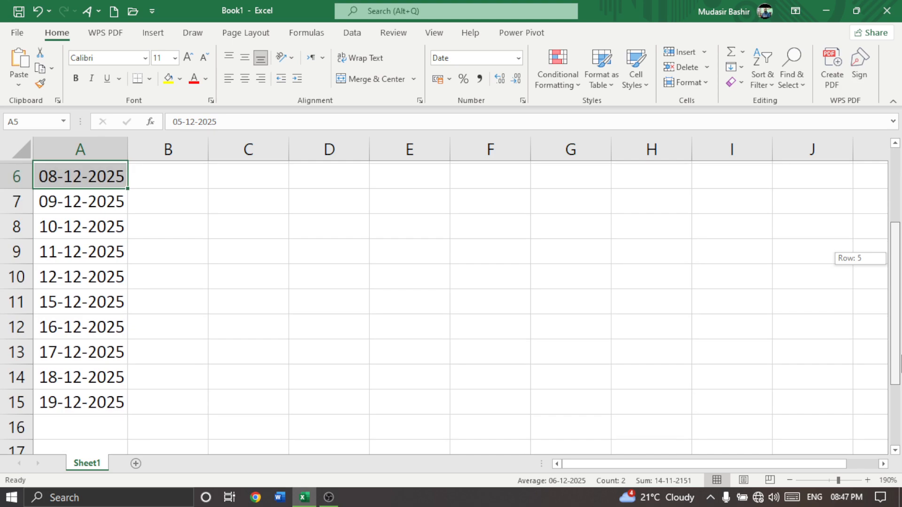
pyautogui.click(60, 427)
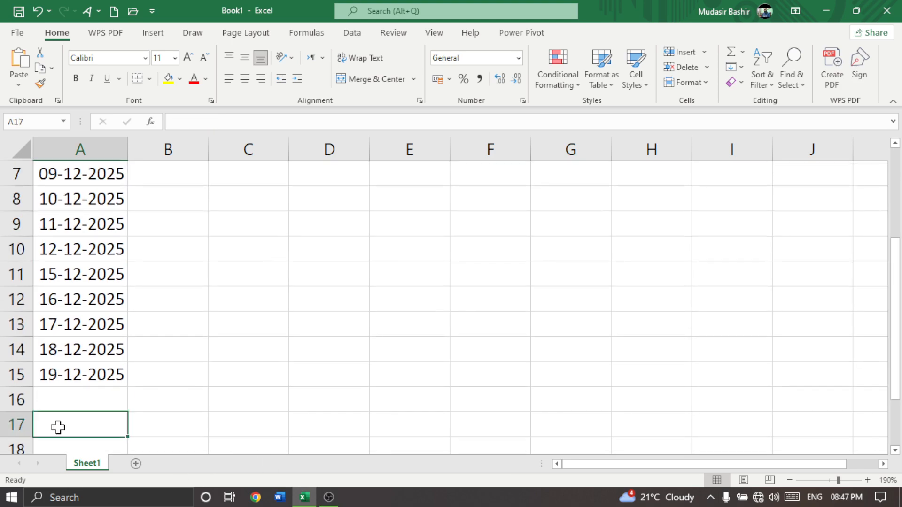
pyautogui.scroll(-1, 228, 372)
pyautogui.scroll(-1, 229, 372)
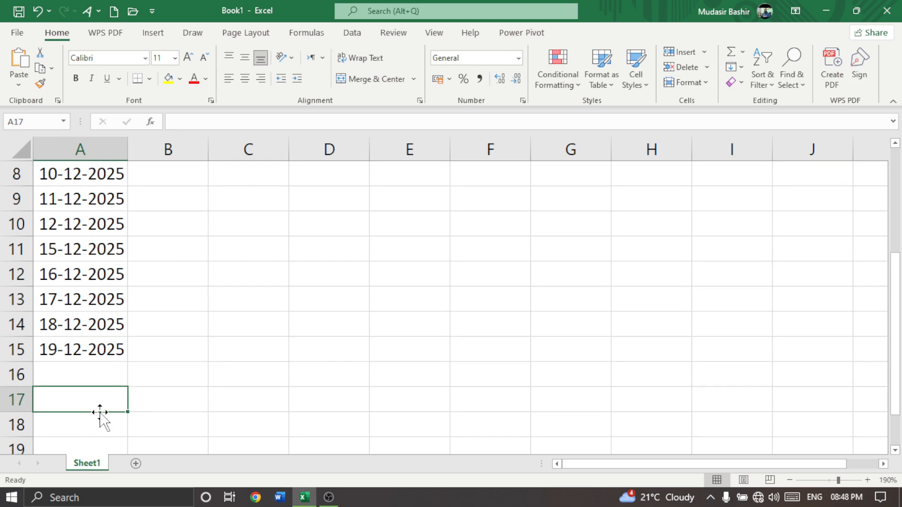
pyautogui.moveTo(87, 374); pyautogui.dragTo(93, 396)
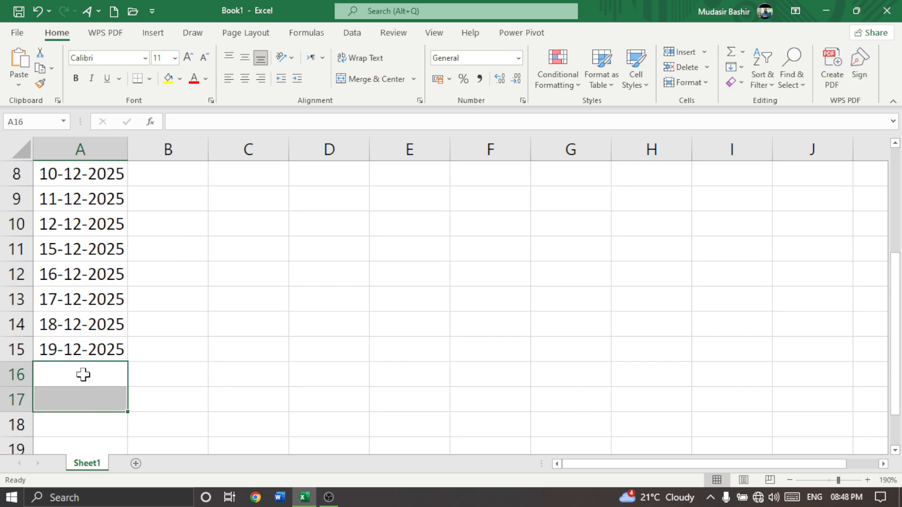
pyautogui.click(92, 402)
pyautogui.click(93, 374)
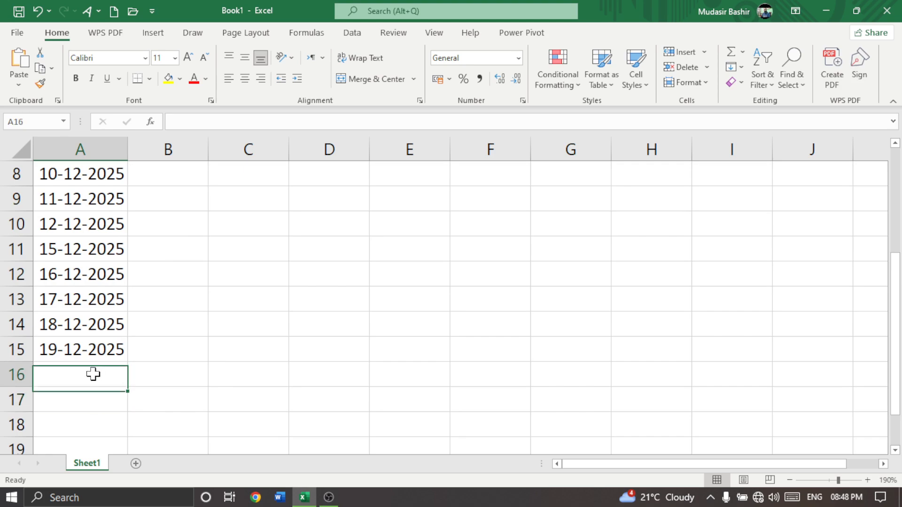
pyautogui.click(96, 403)
pyautogui.scroll(3, 120, 376)
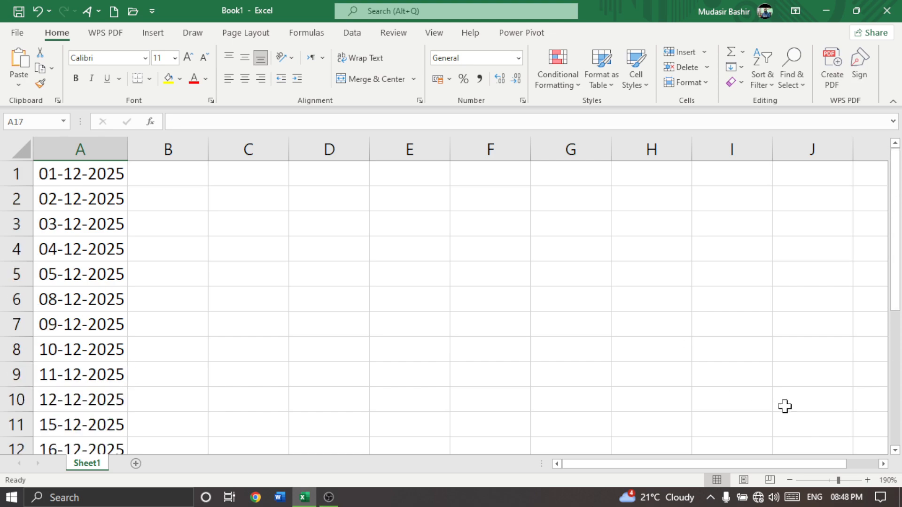
# Check the weekday dates against the system calendar for December 2025, and undo the weekday fill.
pyautogui.click(848, 503)
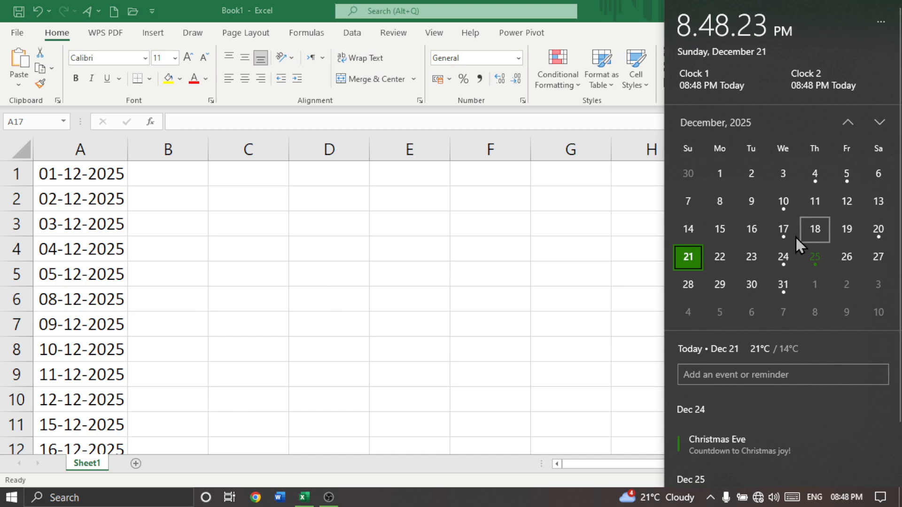
pyautogui.click(363, 282)
pyautogui.click(299, 284)
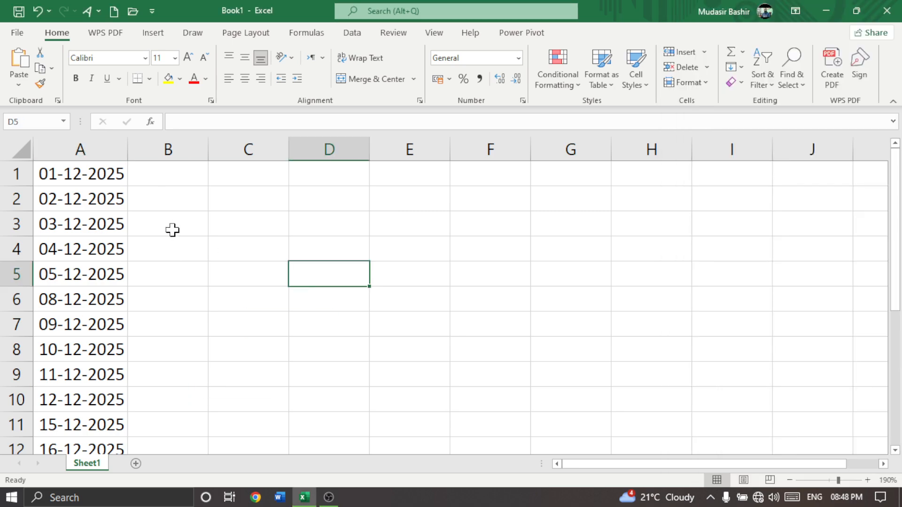
pyautogui.hotkey('ctrl', 'z')
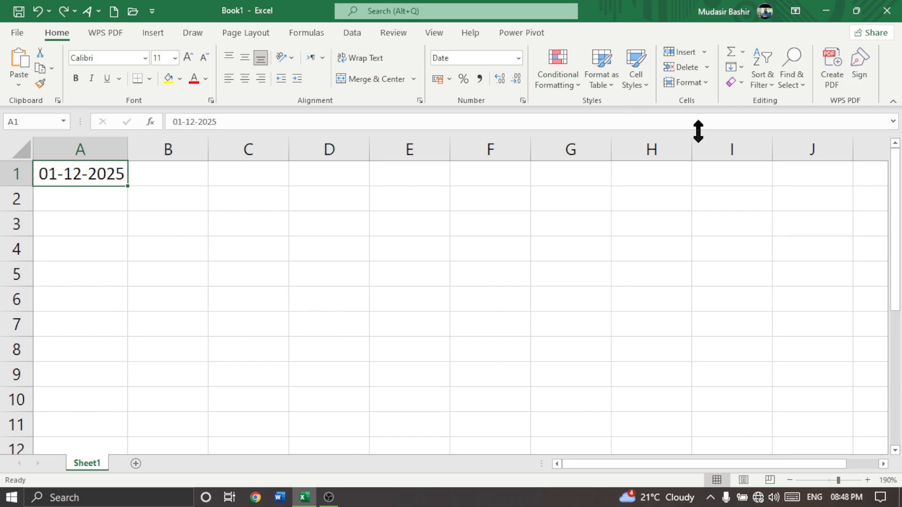
pyautogui.click(741, 68)
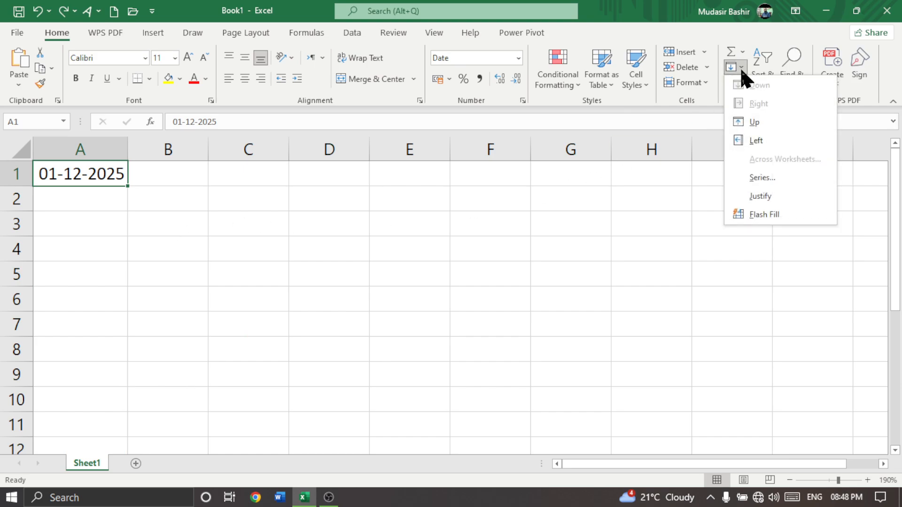
pyautogui.click(752, 185)
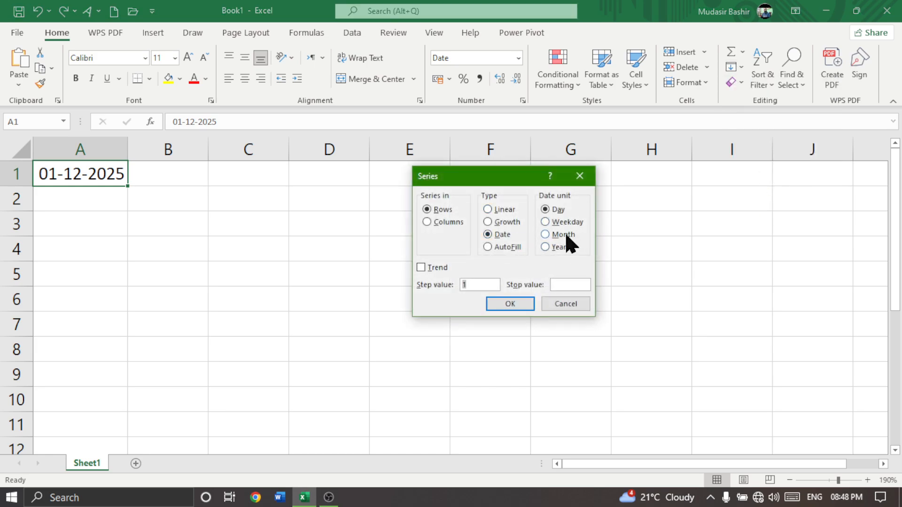
pyautogui.click(427, 222)
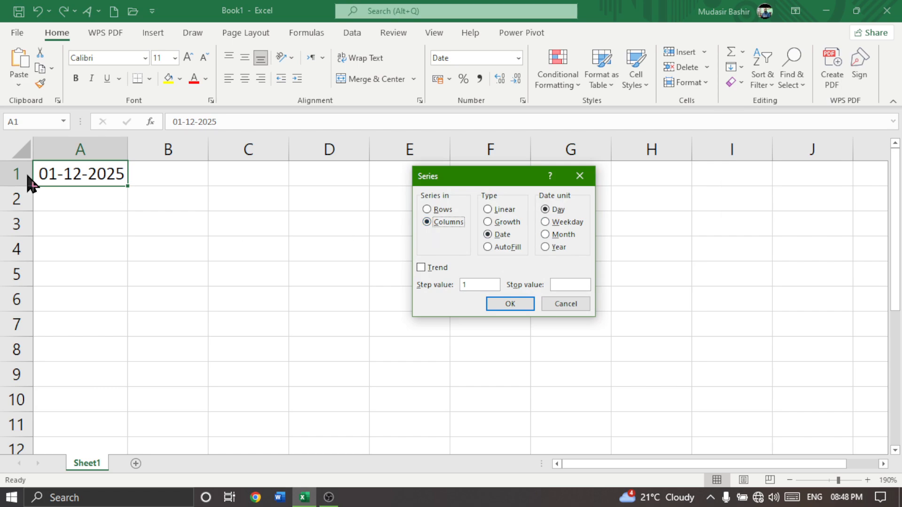
pyautogui.click(580, 176)
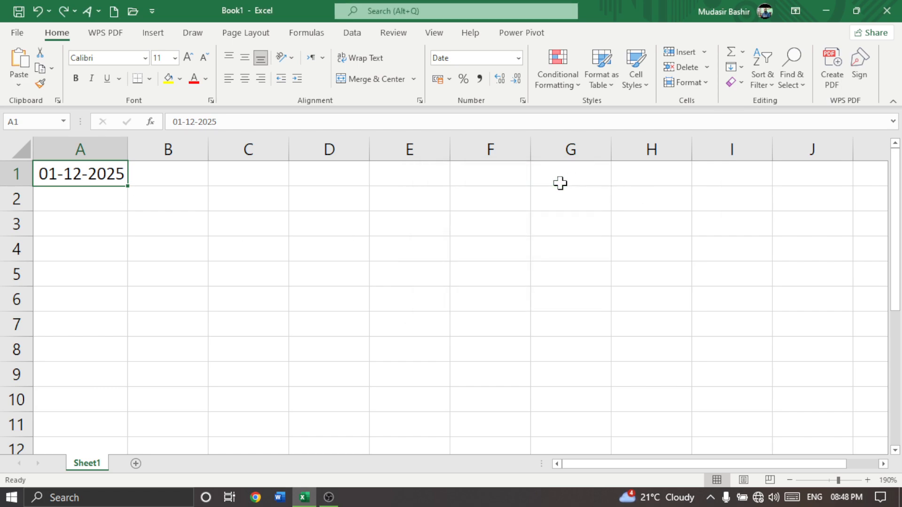
# Change the month of the starting date in A1 so the cell reads 01-01-2025.
pyautogui.doubleClick(82, 174)
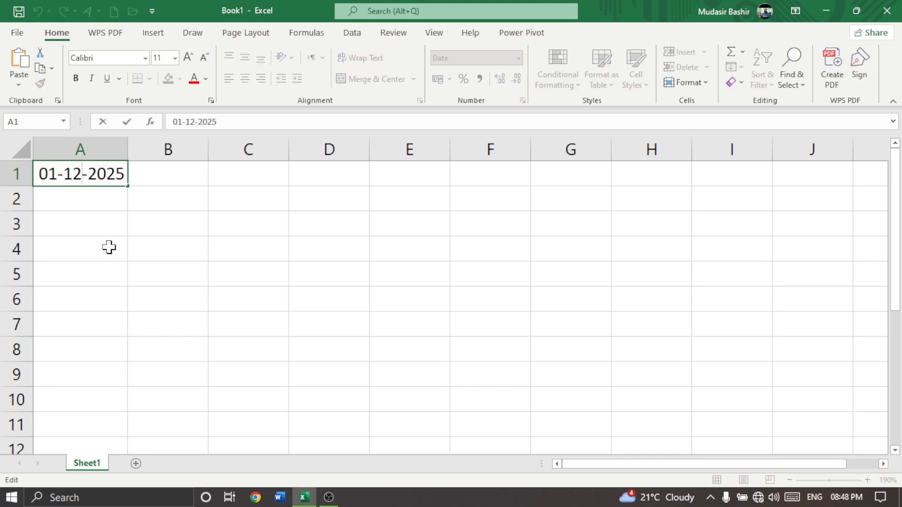
pyautogui.press('BackSpace')
pyautogui.press('BackSpace')
pyautogui.write('01')
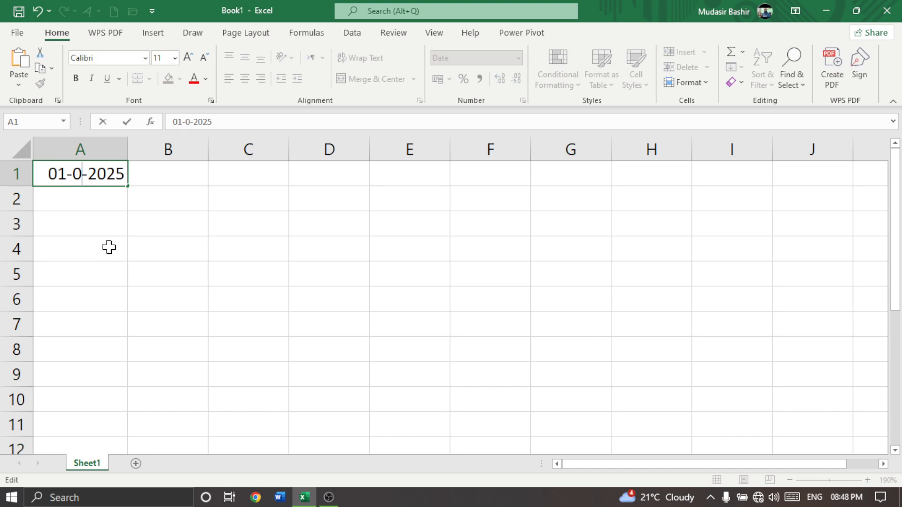
pyautogui.click(211, 264)
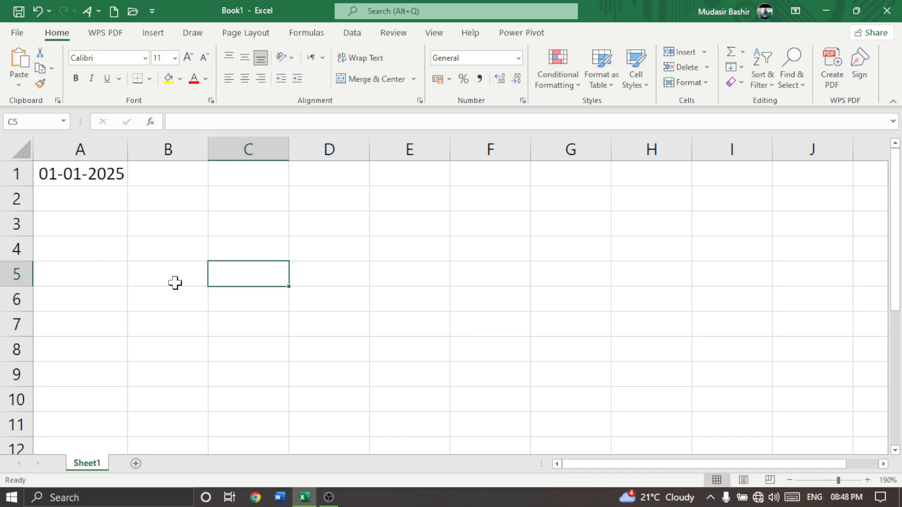
# Fill down column A from A1 with a date series by month, step value 1 and stop value 01-12-2025.
pyautogui.click(89, 170)
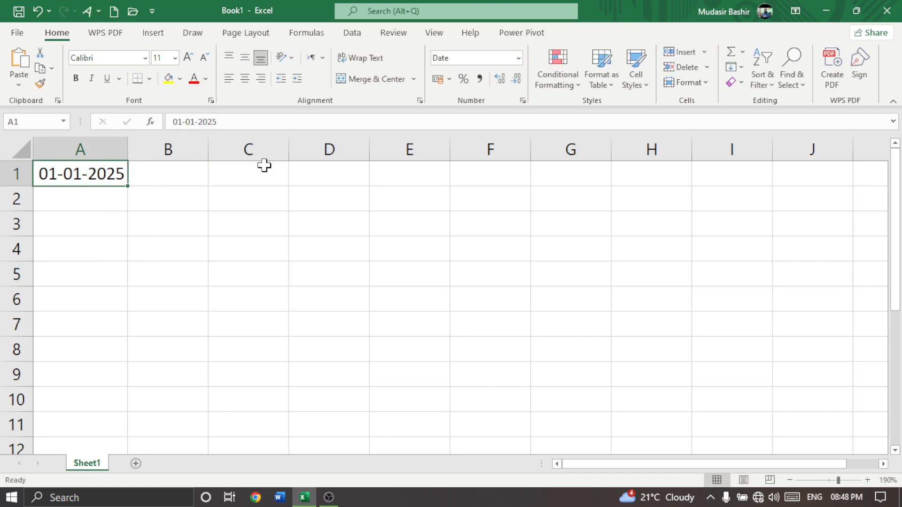
pyautogui.click(740, 67)
pyautogui.click(753, 179)
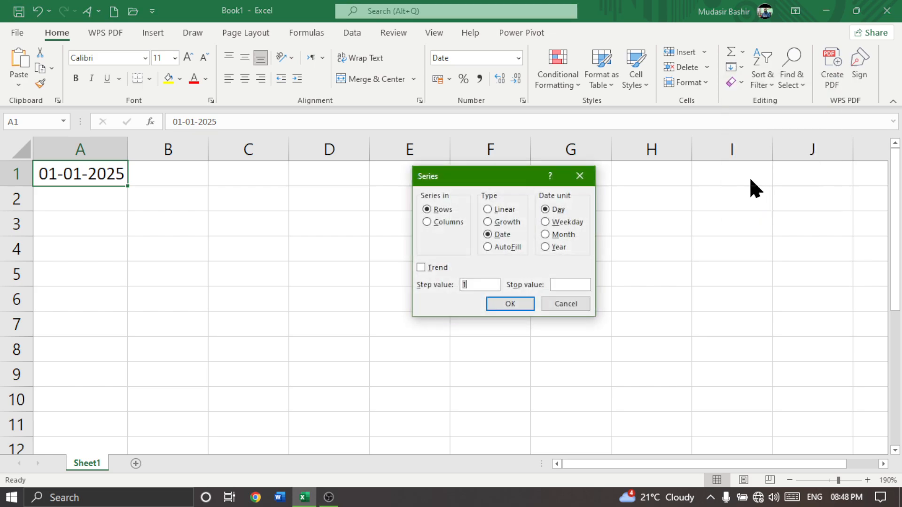
pyautogui.click(425, 221)
pyautogui.click(547, 235)
pyautogui.click(559, 286)
pyautogui.write('01-')
pyautogui.write('12')
pyautogui.write('-2025')
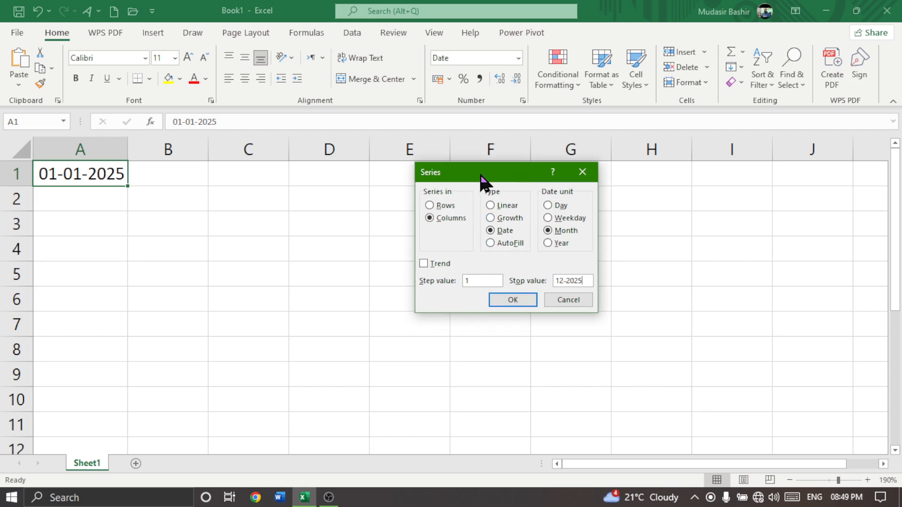
pyautogui.moveTo(480, 176); pyautogui.dragTo(506, 173)
pyautogui.click(544, 300)
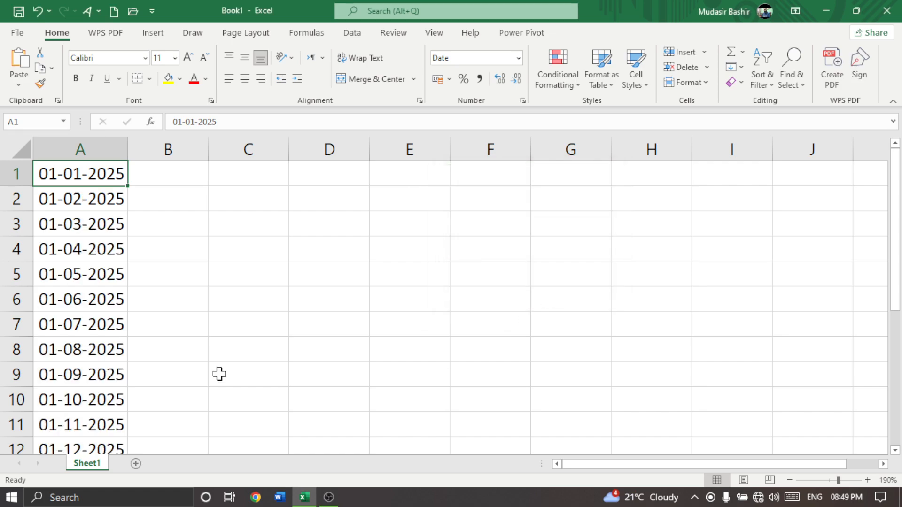
# Review the monthly dates down column A to the end of the series, and undo the monthly fill.
pyautogui.scroll(-2, 66, 272)
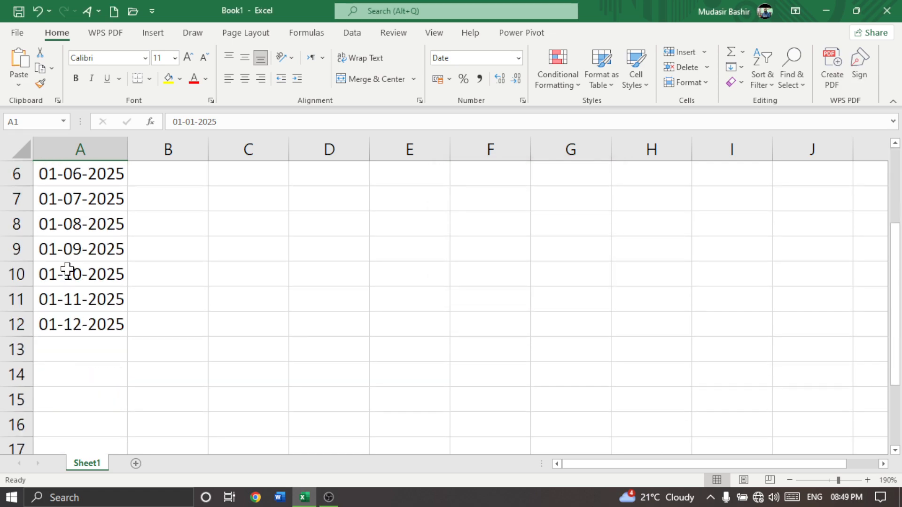
pyautogui.scroll(1, 67, 271)
pyautogui.scroll(1, 67, 269)
pyautogui.scroll(-2, 76, 252)
pyautogui.scroll(2, 58, 251)
pyautogui.scroll(1, 59, 251)
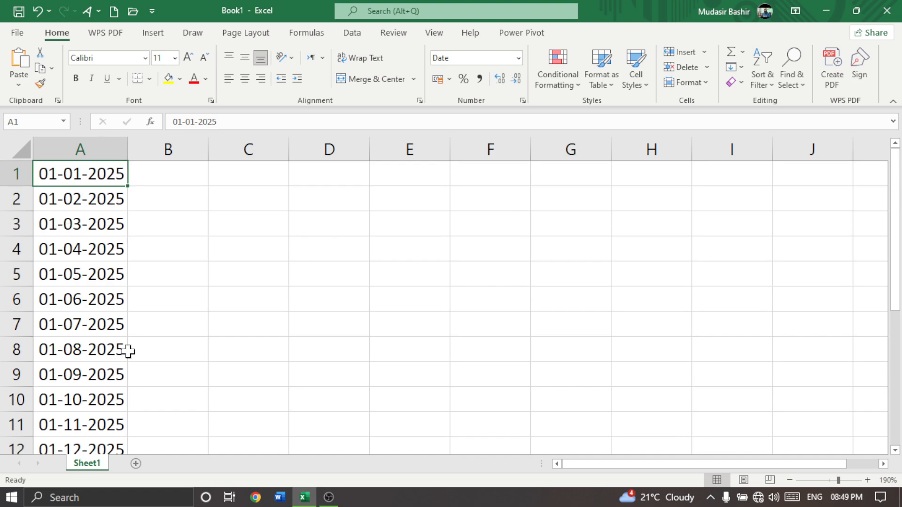
pyautogui.hotkey('ctrl', 'z')
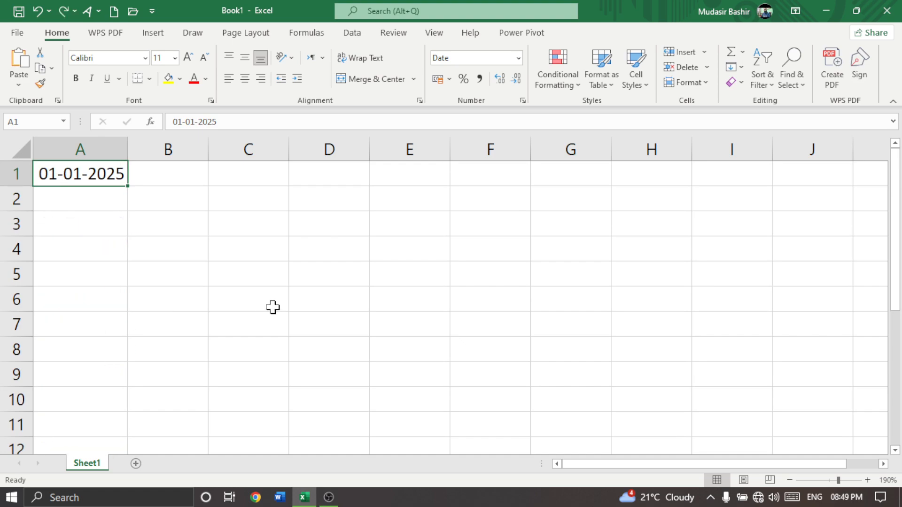
# Fill down column A from A1 with a date series by day, step value 2 and stop value 01-12-2025, and undo the fill.
pyautogui.click(740, 67)
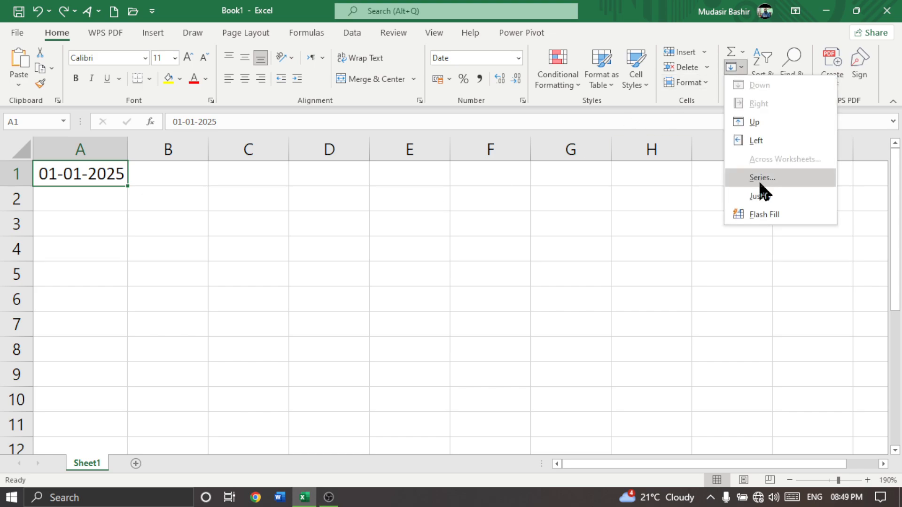
pyautogui.click(760, 183)
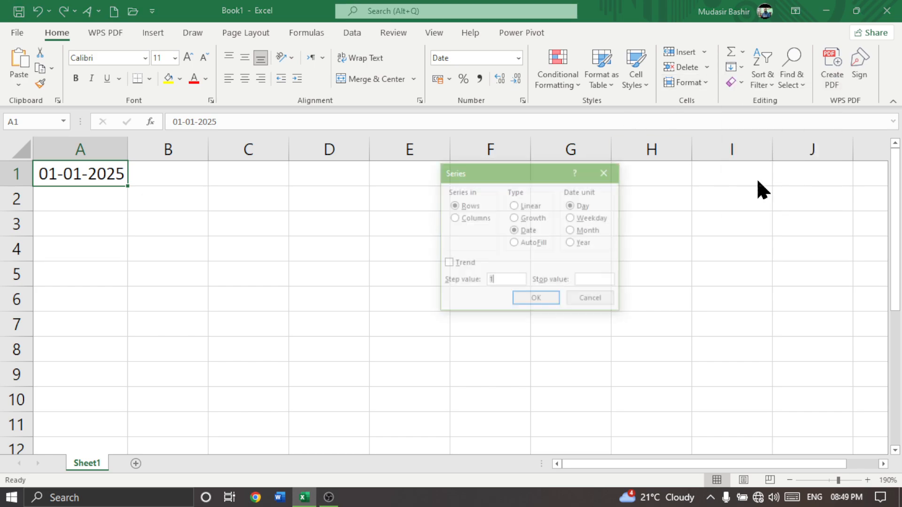
pyautogui.click(453, 218)
pyautogui.click(496, 280)
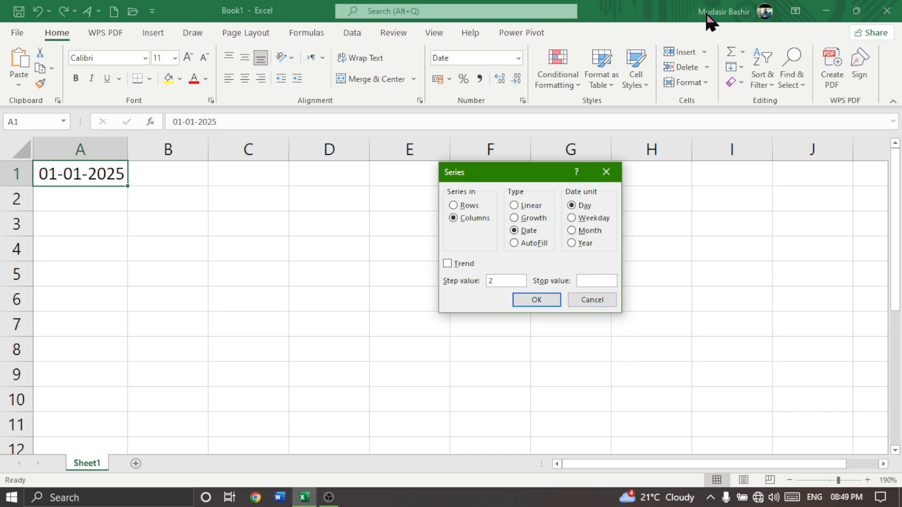
pyautogui.press('Tab')
pyautogui.write('0')
pyautogui.write('1-12-2025')
pyautogui.click(538, 301)
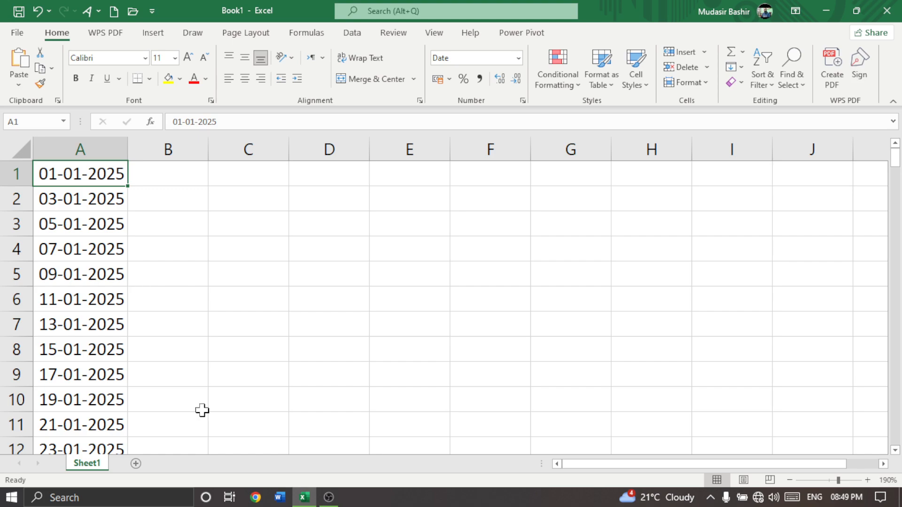
pyautogui.hotkey('ctrl', 'z')
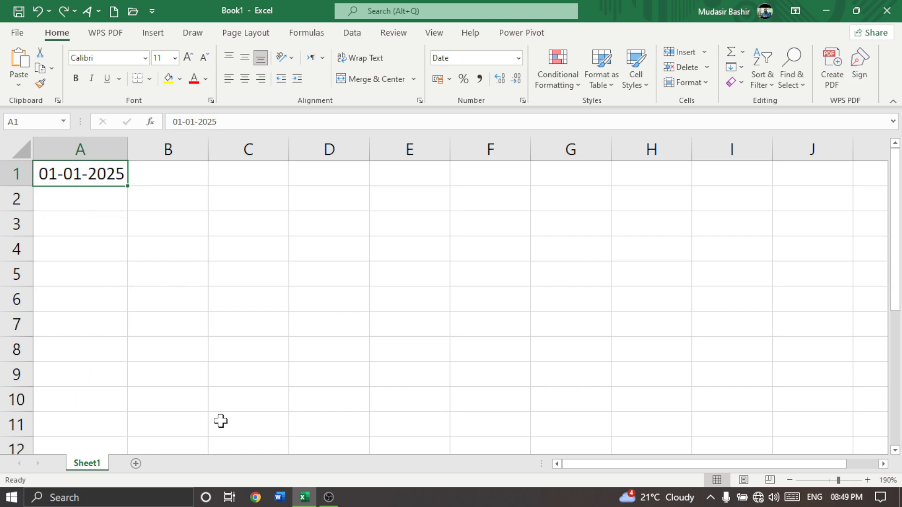
pyautogui.click(741, 67)
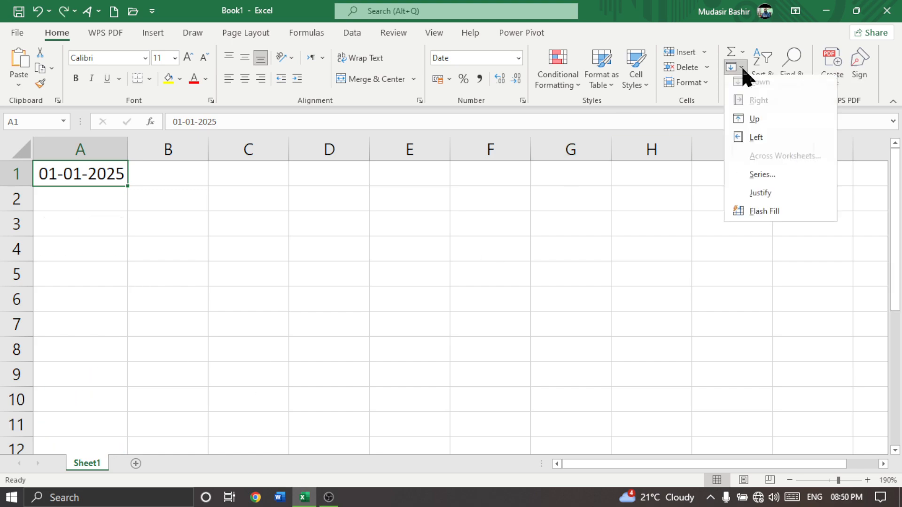
pyautogui.click(761, 179)
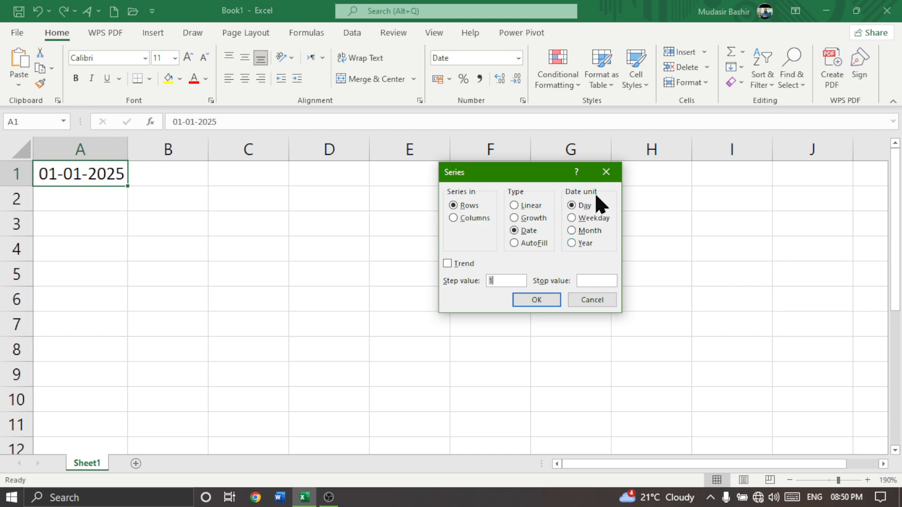
pyautogui.click(607, 172)
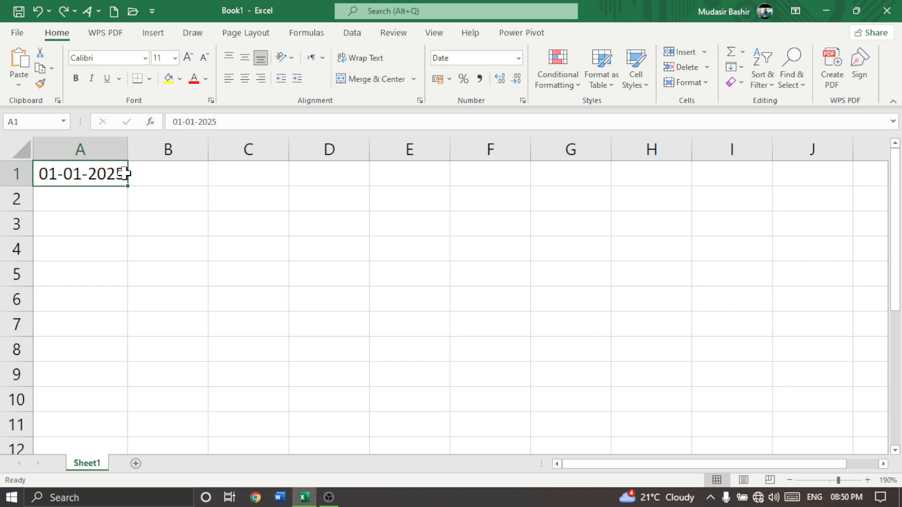
# Change the year of the starting date in A1 so the cell reads 01-01-2020.
pyautogui.doubleClick(120, 174)
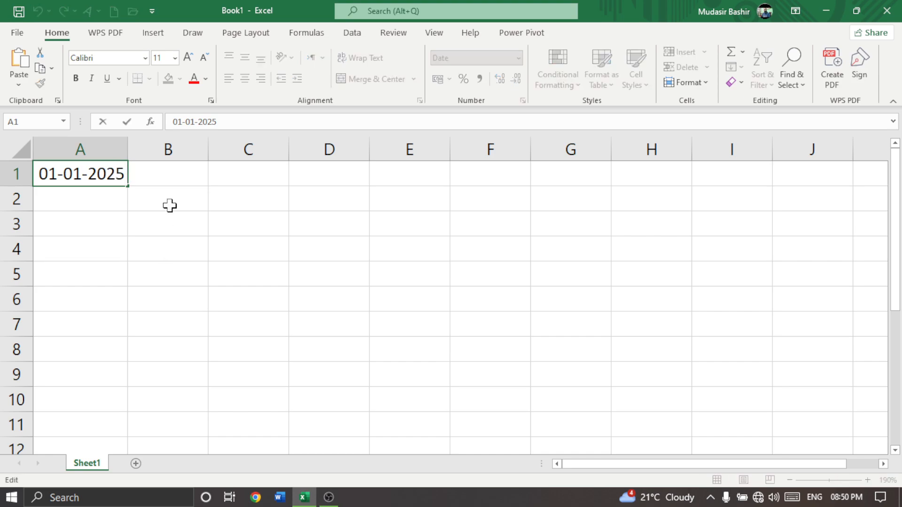
pyautogui.press('BackSpace')
pyautogui.write('0')
pyautogui.click(261, 255)
# Fill down column A from A1 with a date series by year, step value 1 and stop value 01-01-2025, and undo the fill.
pyautogui.click(94, 177)
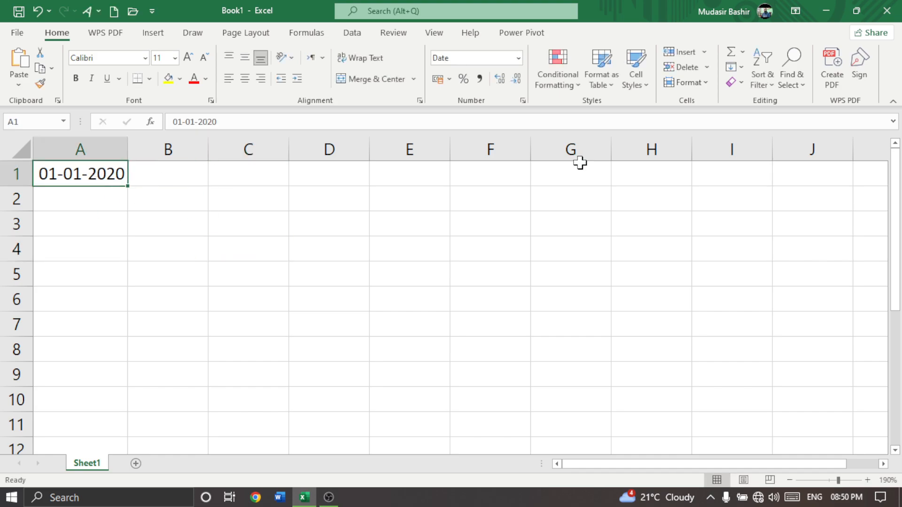
pyautogui.click(741, 67)
pyautogui.click(778, 180)
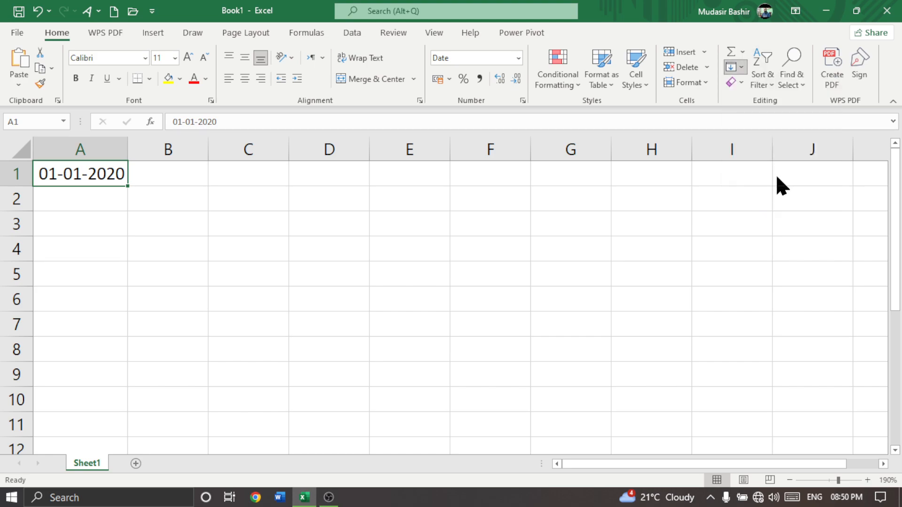
pyautogui.click(574, 243)
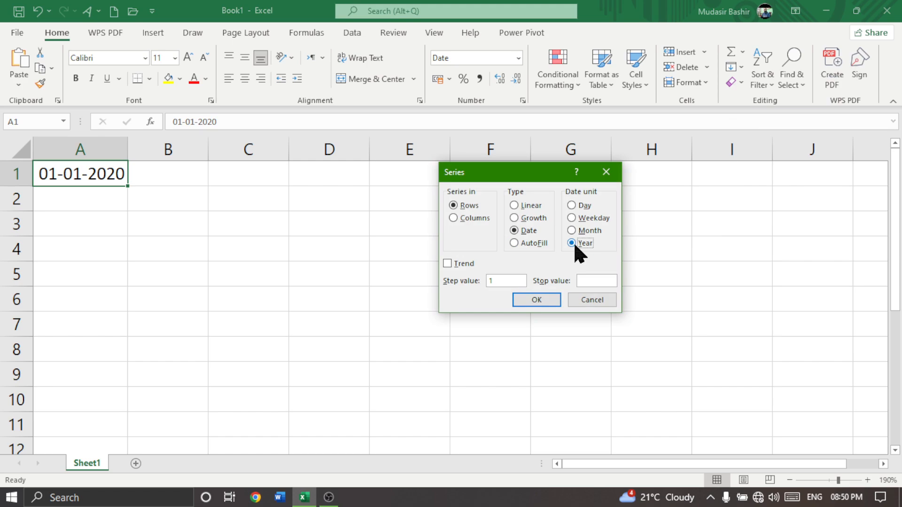
pyautogui.click(457, 218)
pyautogui.click(582, 281)
pyautogui.write('01-=')
pyautogui.press('BackSpace')
pyautogui.write('01-2025')
pyautogui.click(546, 303)
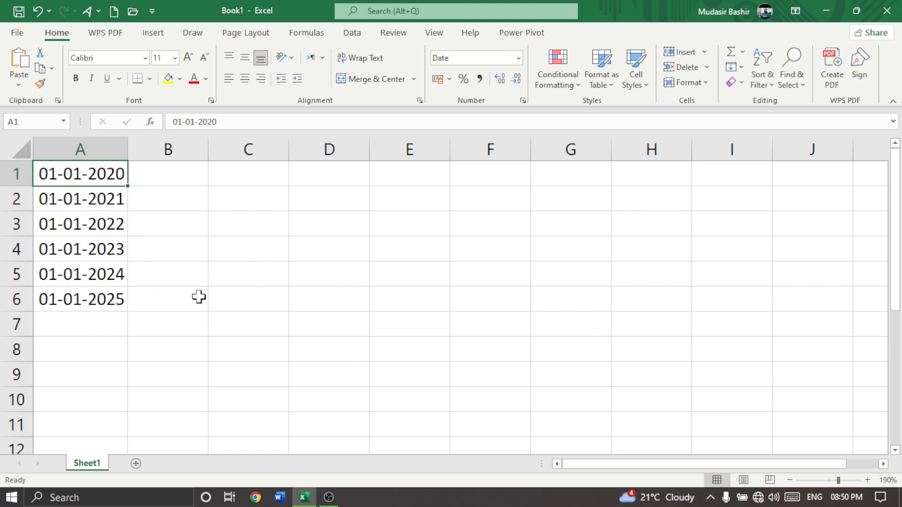
pyautogui.hotkey('ctrl', 'z')
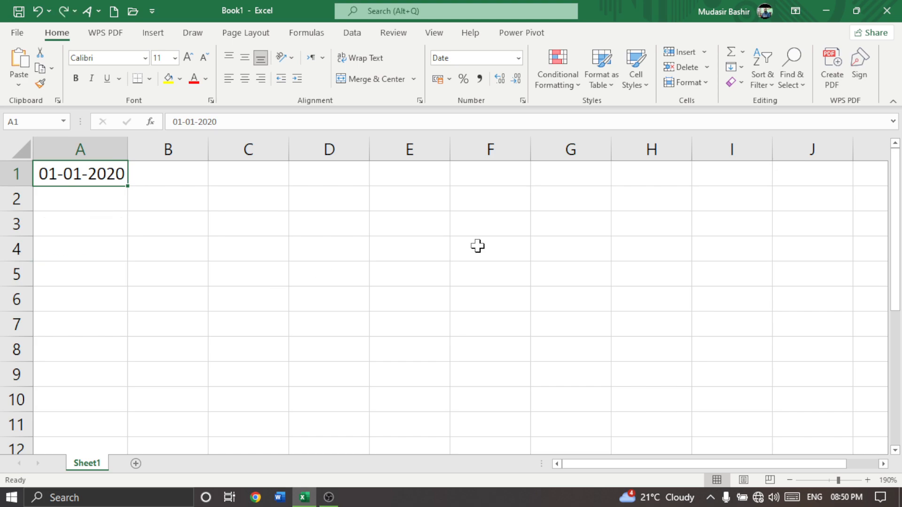
# Fill down column A from A1 with a date series by day, step value 2 and stop value 01-01-2025, and undo the fill.
pyautogui.click(741, 68)
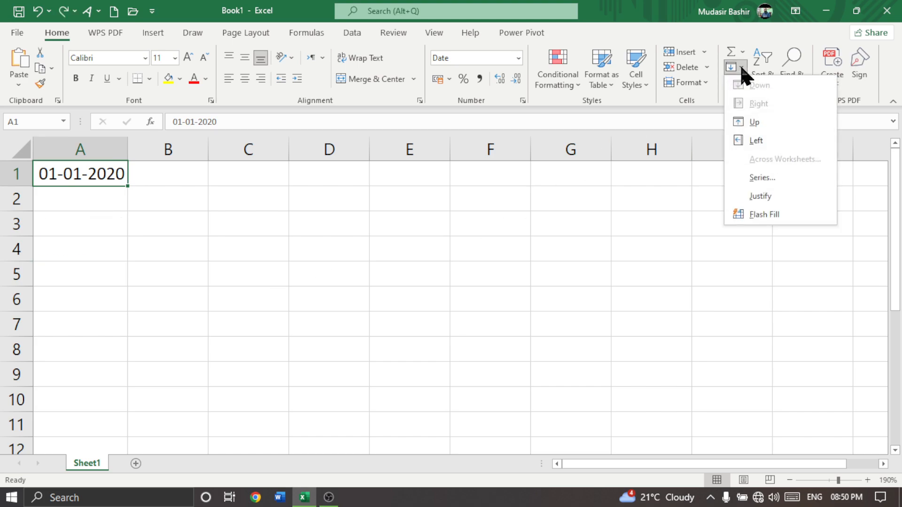
pyautogui.click(763, 177)
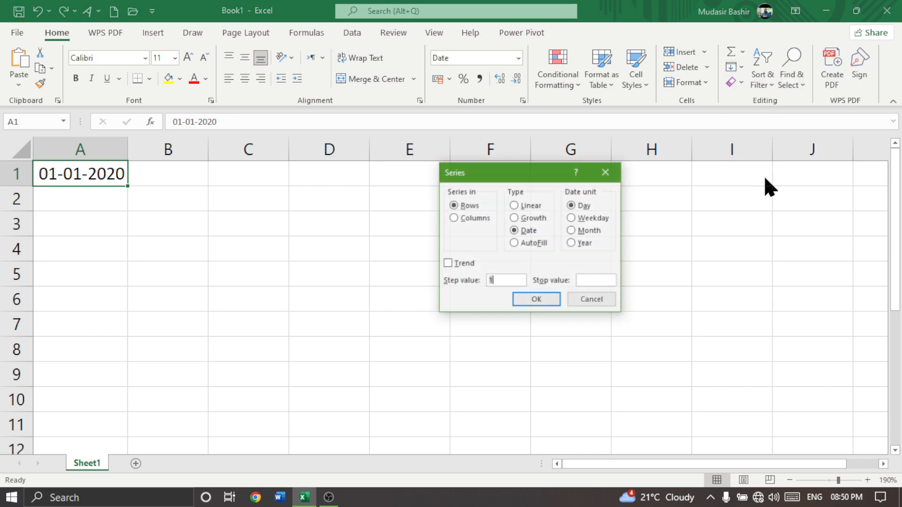
pyautogui.click(496, 279)
pyautogui.press('BackSpace')
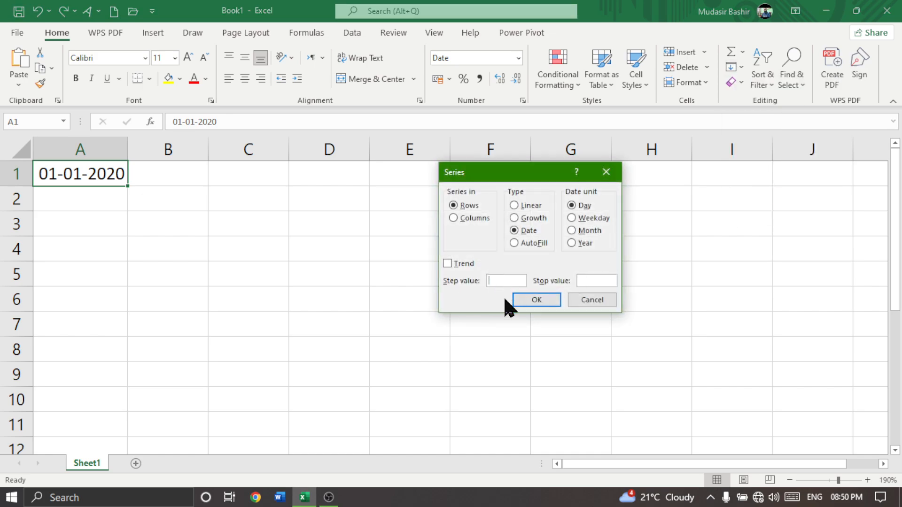
pyautogui.click(453, 218)
pyautogui.click(497, 281)
pyautogui.click(579, 281)
pyautogui.write('01')
pyautogui.write('-01')
pyautogui.write('-20')
pyautogui.write('25')
pyautogui.click(531, 303)
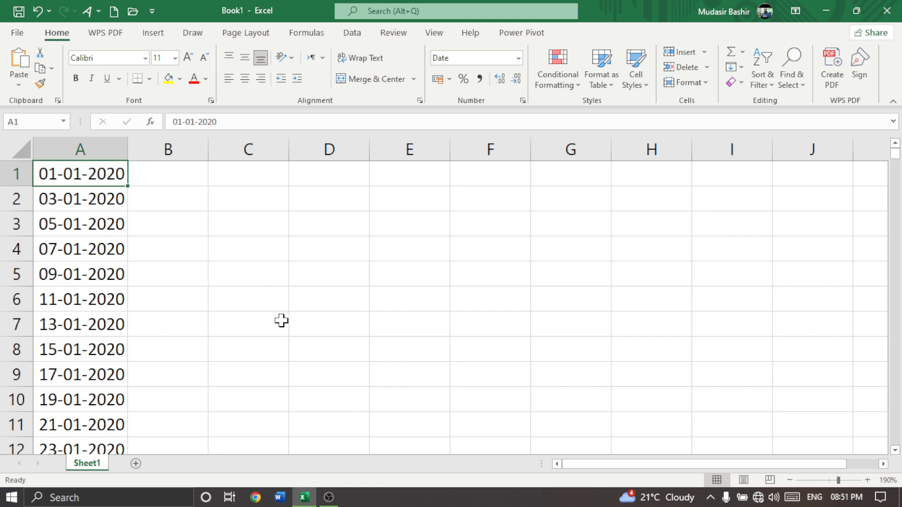
pyautogui.hotkey('ctrl', 'z')
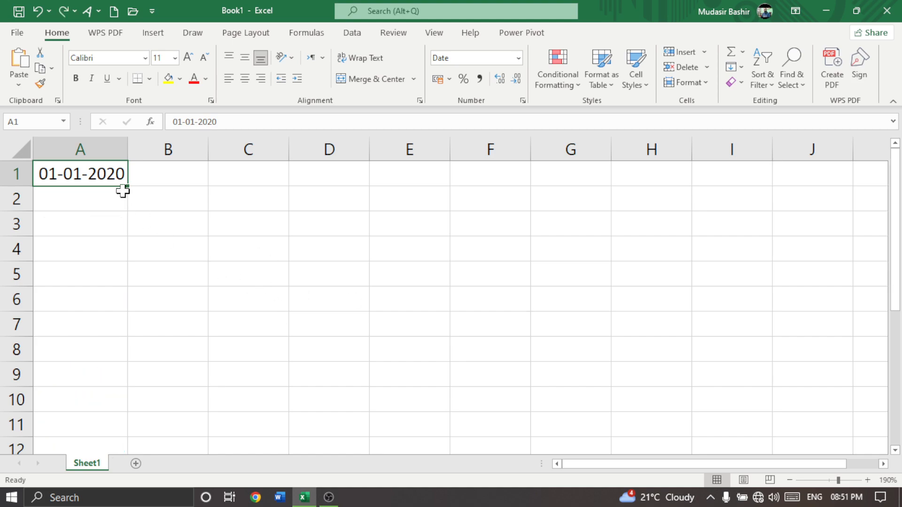
# Fill down column A from A1 with a date series by year in two-year steps to 01-01-2024, and undo the fill.
pyautogui.click(738, 67)
pyautogui.click(760, 177)
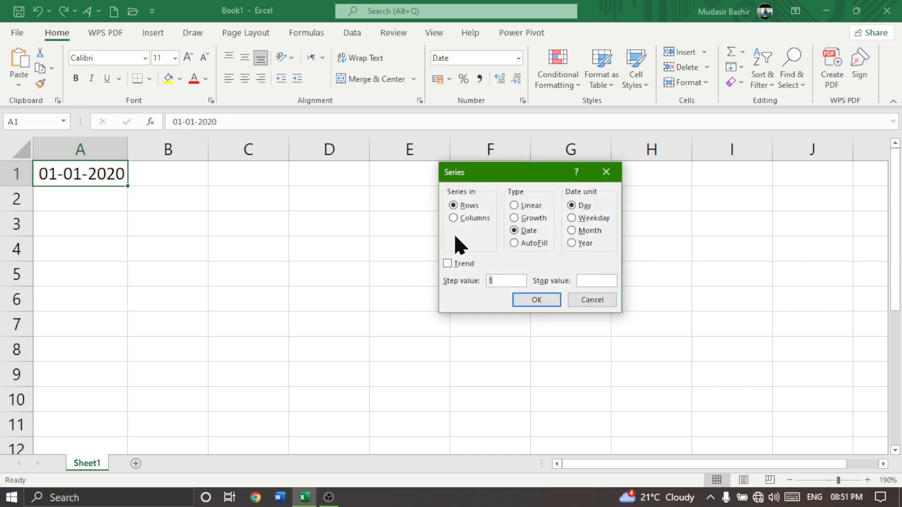
pyautogui.click(453, 218)
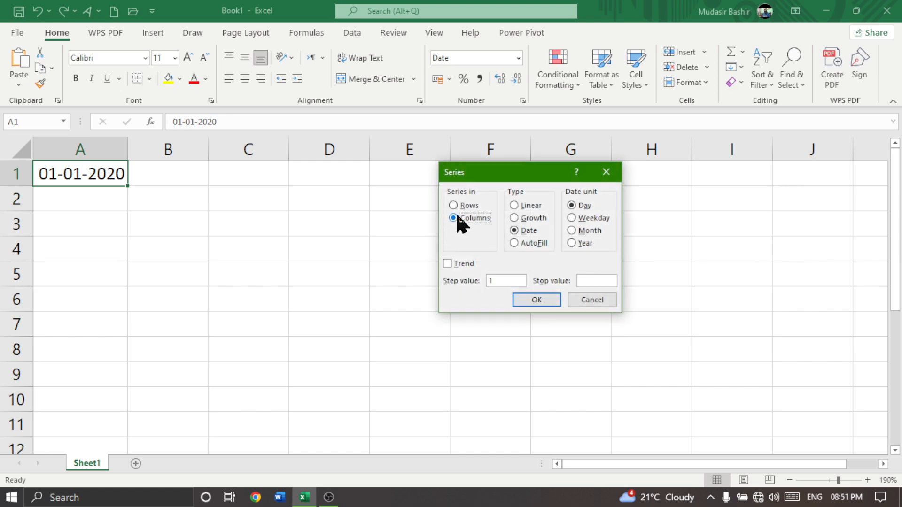
pyautogui.click(571, 243)
pyautogui.click(536, 300)
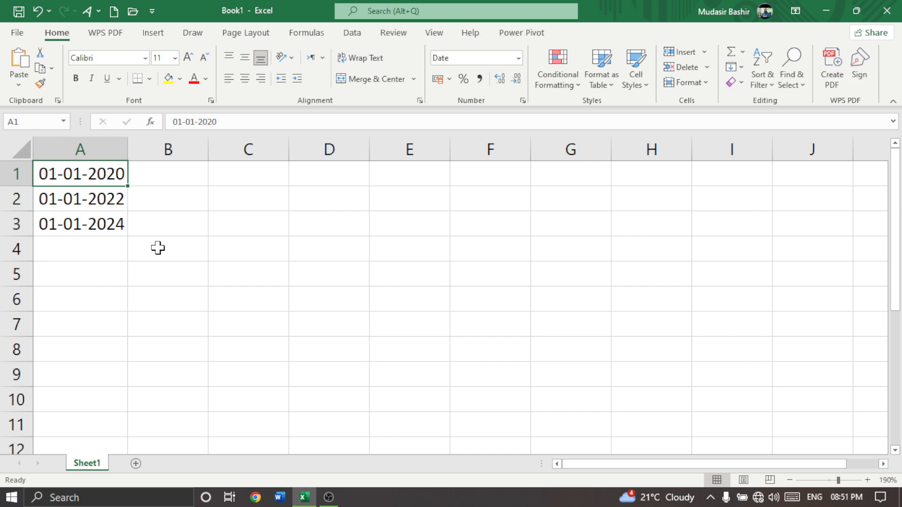
pyautogui.hotkey('ctrl', 'z')
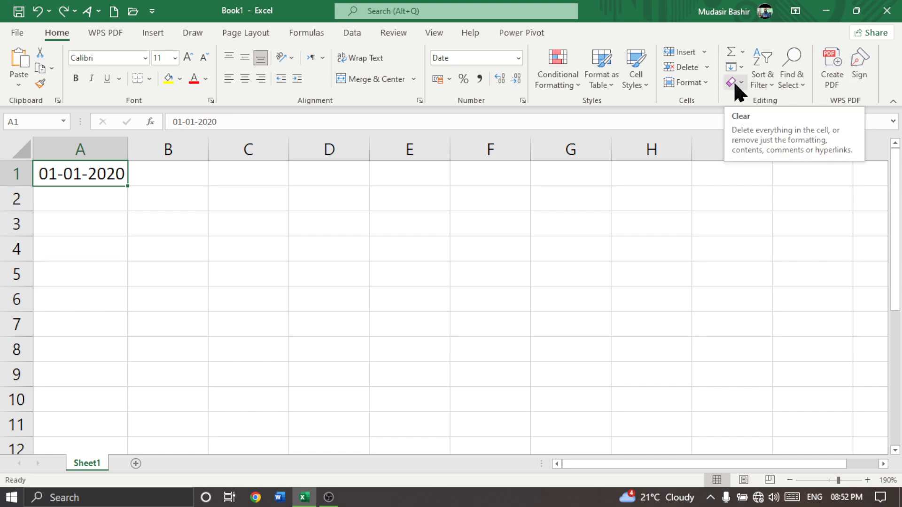
pyautogui.click(737, 65)
pyautogui.click(769, 178)
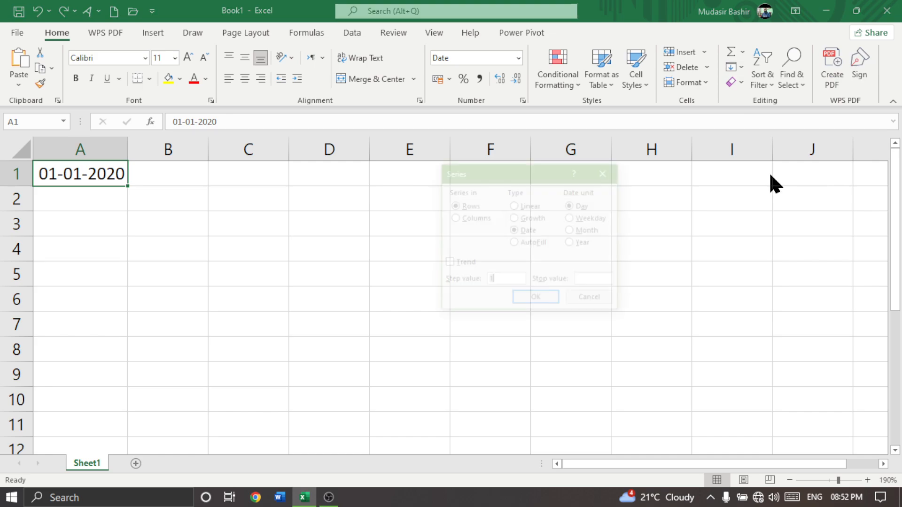
pyautogui.click(503, 281)
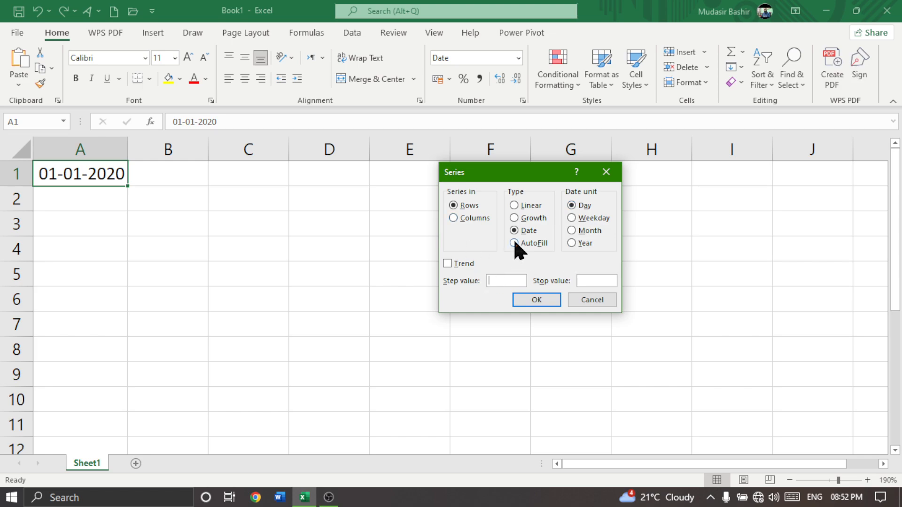
pyautogui.click(607, 173)
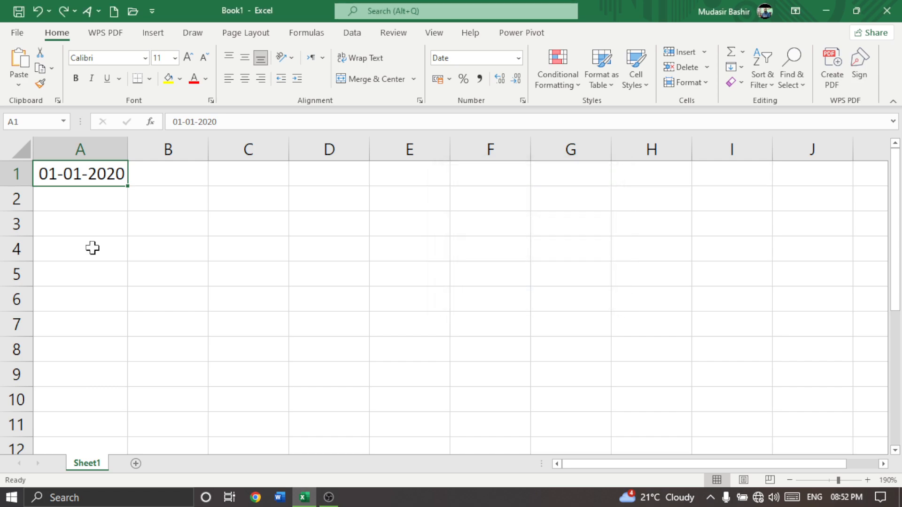
# Clear the date from A1 and enter 1 in the cell.
pyautogui.press('Delete')
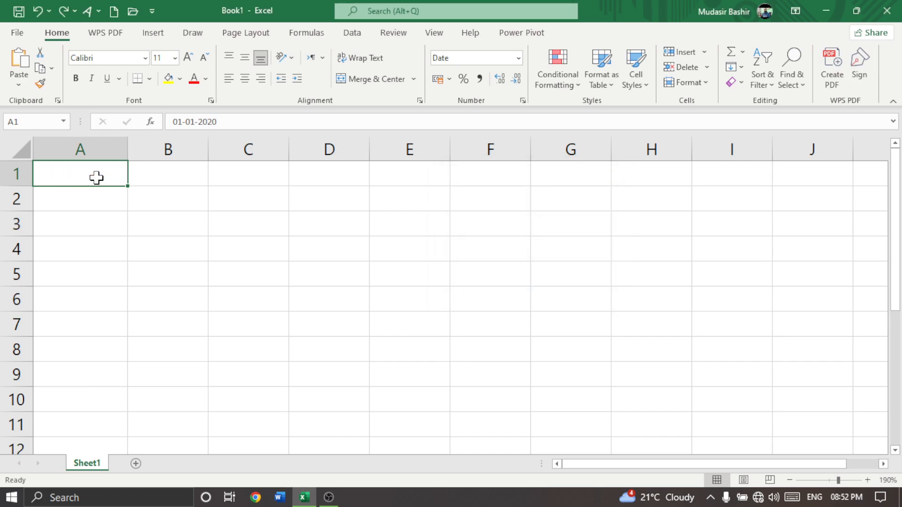
pyautogui.write('1')
pyautogui.click(108, 226)
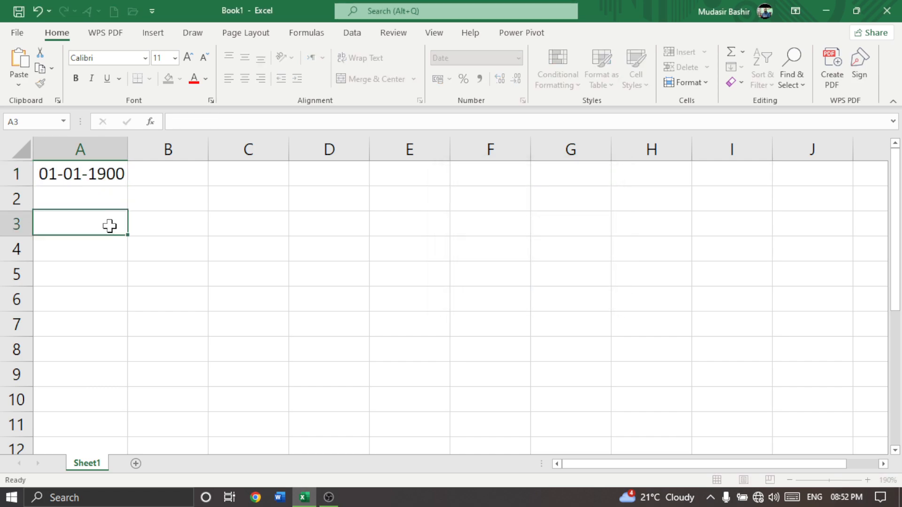
pyautogui.click(105, 174)
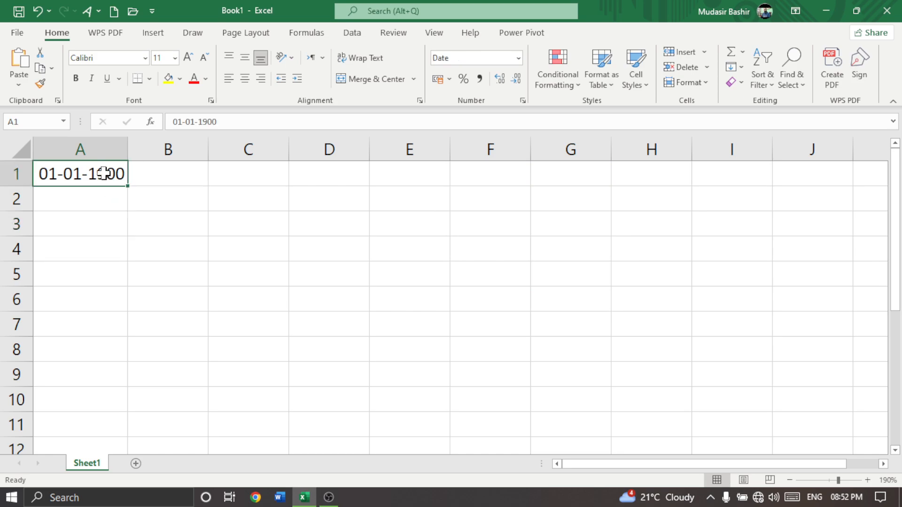
pyautogui.hotkey('ctrl', 'z')
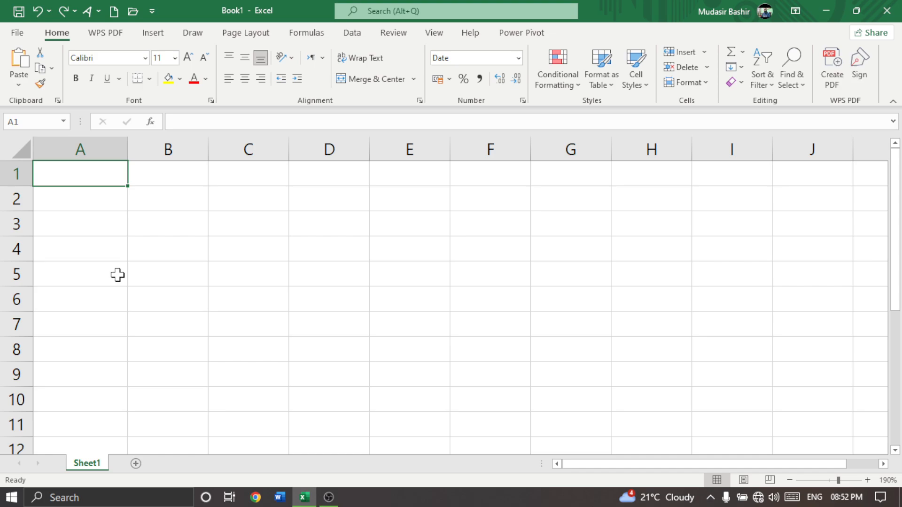
pyautogui.write('1')
pyautogui.click(99, 216)
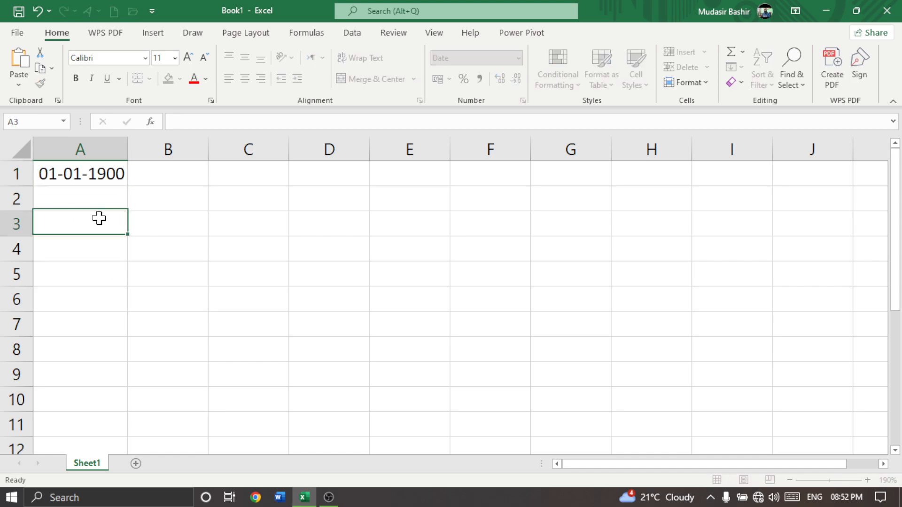
# Fill A1:A11 down the column with a series of type AutoFill.
pyautogui.moveTo(95, 169); pyautogui.dragTo(122, 413)
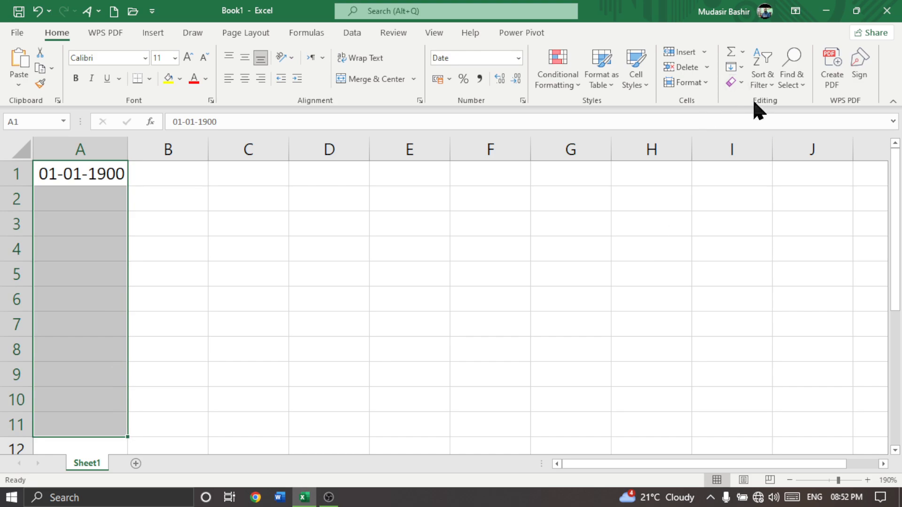
pyautogui.click(740, 66)
pyautogui.click(765, 177)
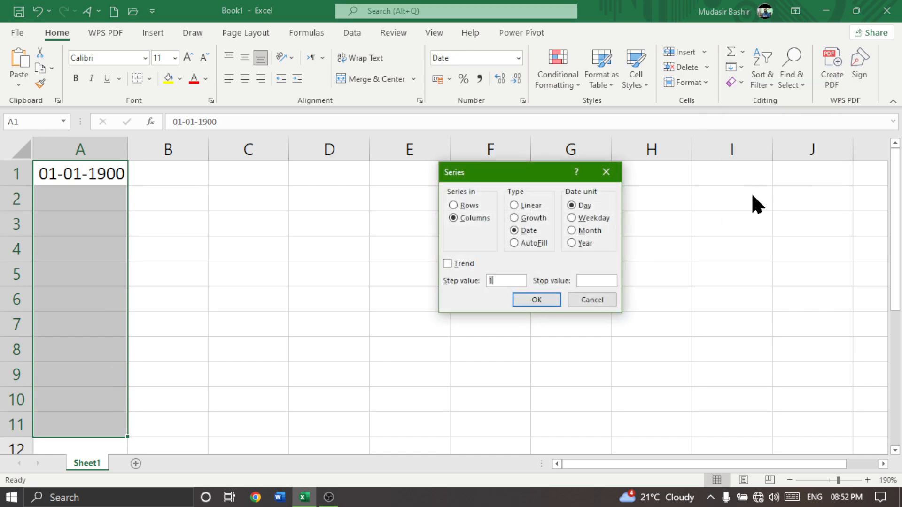
pyautogui.click(520, 244)
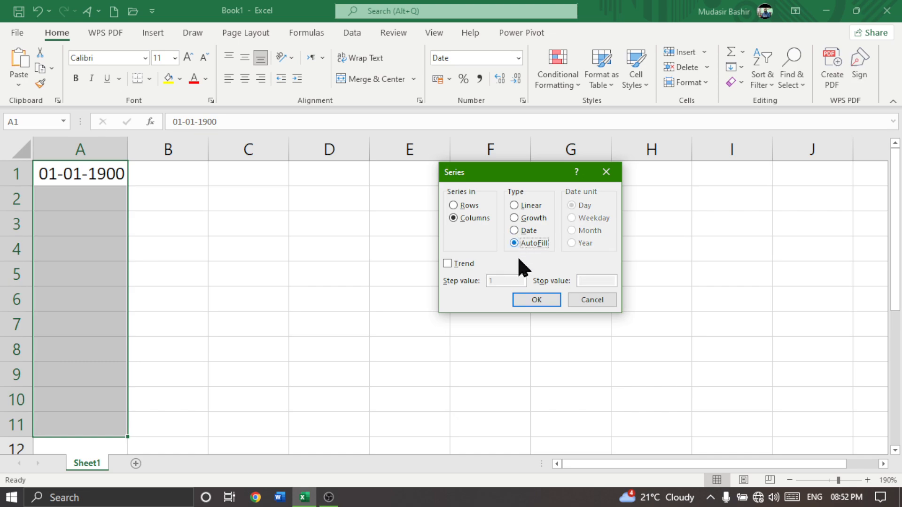
pyautogui.click(537, 301)
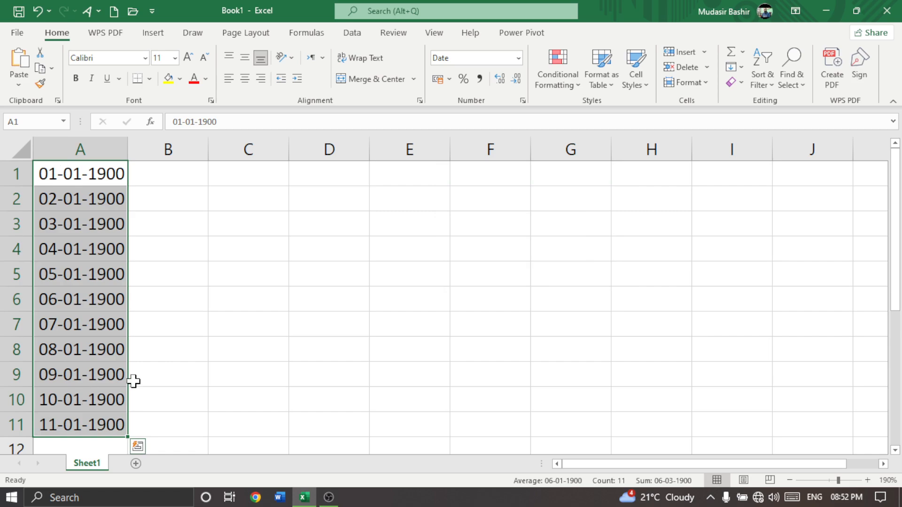
# Enter 1 in C1 and fill C1:C11 down the column with a series of type AutoFill.
pyautogui.click(233, 180)
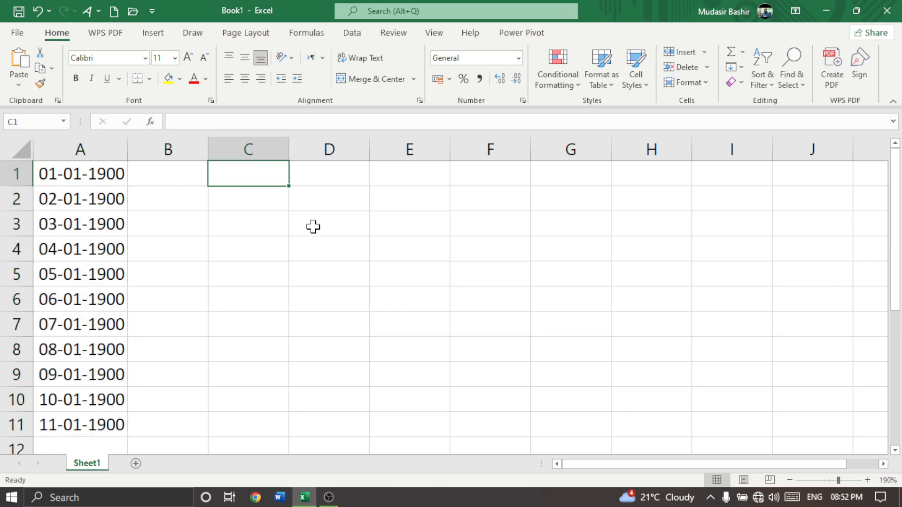
pyautogui.write('1')
pyautogui.click(250, 242)
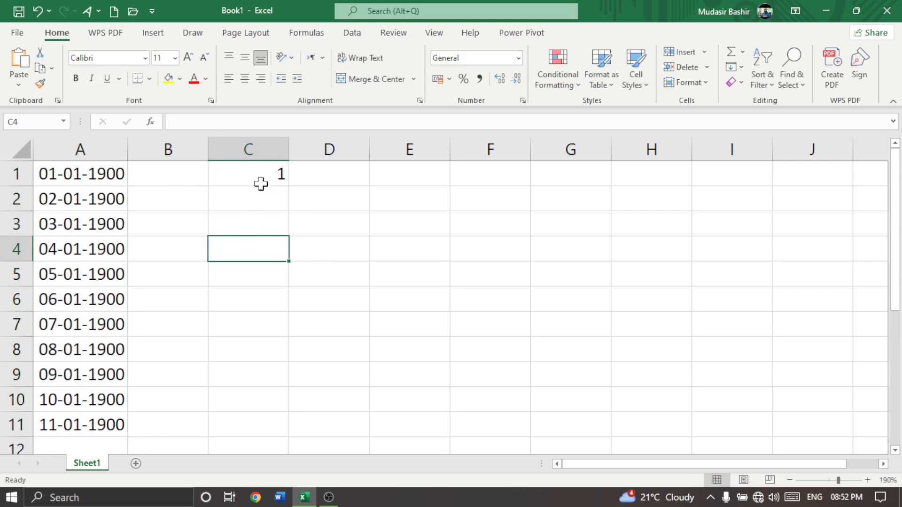
pyautogui.click(263, 173)
pyautogui.moveTo(263, 173); pyautogui.dragTo(270, 416)
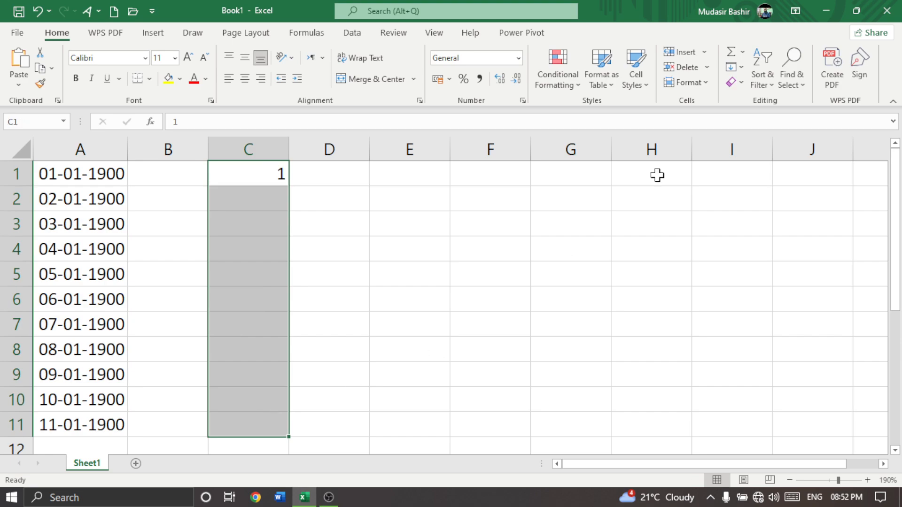
pyautogui.click(737, 67)
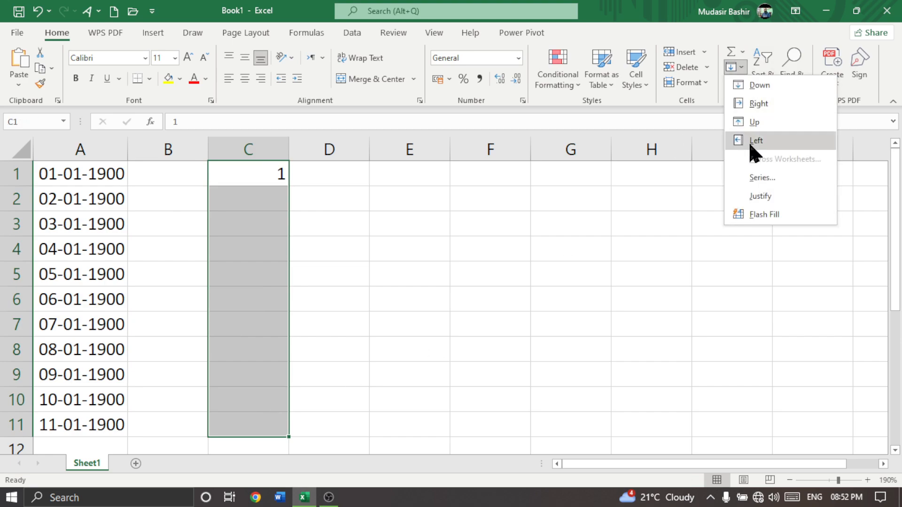
pyautogui.click(755, 174)
pyautogui.click(516, 243)
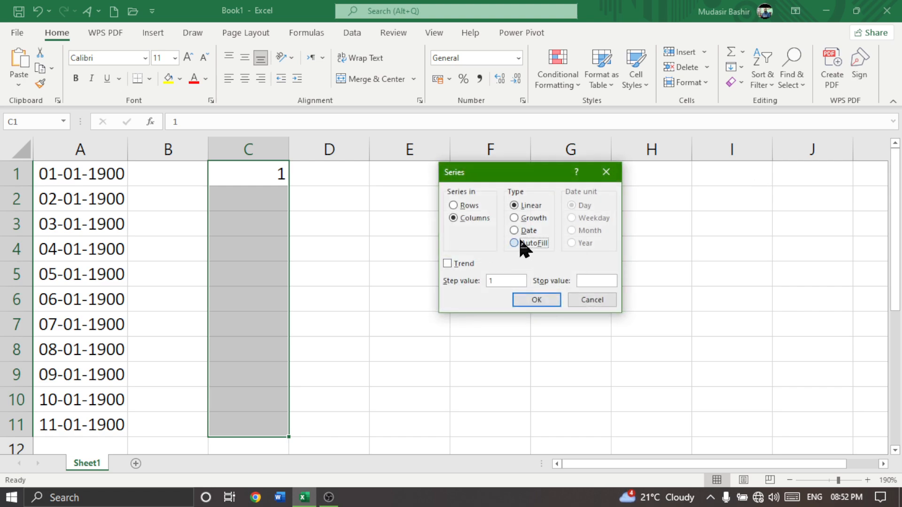
pyautogui.click(527, 297)
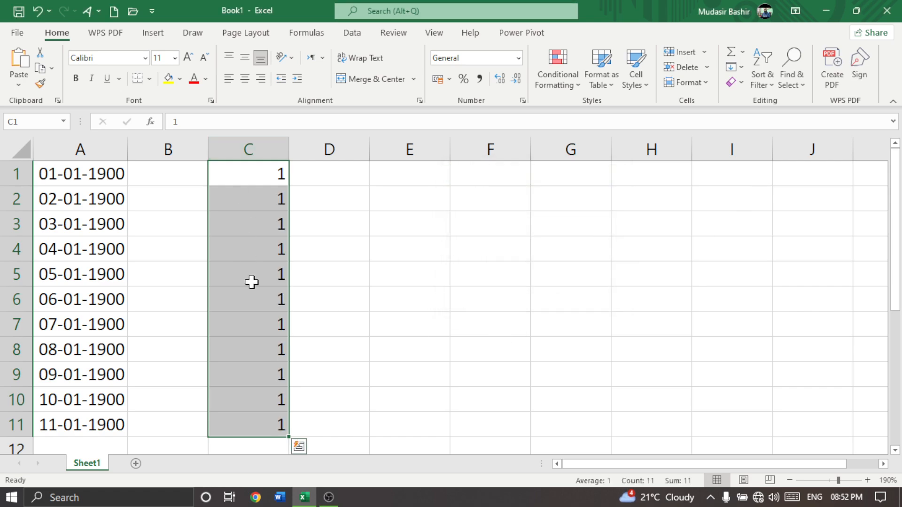
# Enter 1 in E1 and 2 in E2 as starting values.
pyautogui.click(417, 174)
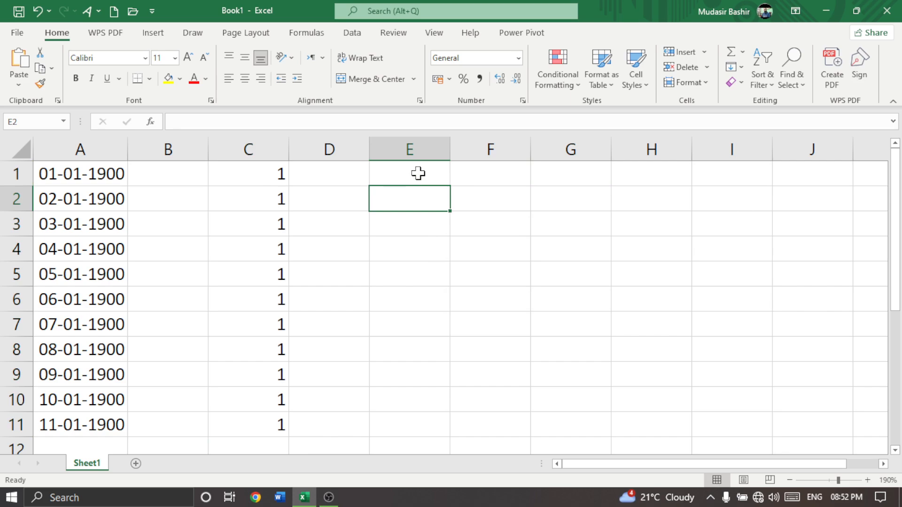
pyautogui.write('1')
pyautogui.press('Return')
pyautogui.write('2')
pyautogui.click(442, 240)
# Fill E1:E11 down the column from the two starting values with a series of type AutoFill.
pyautogui.moveTo(430, 165); pyautogui.dragTo(431, 421)
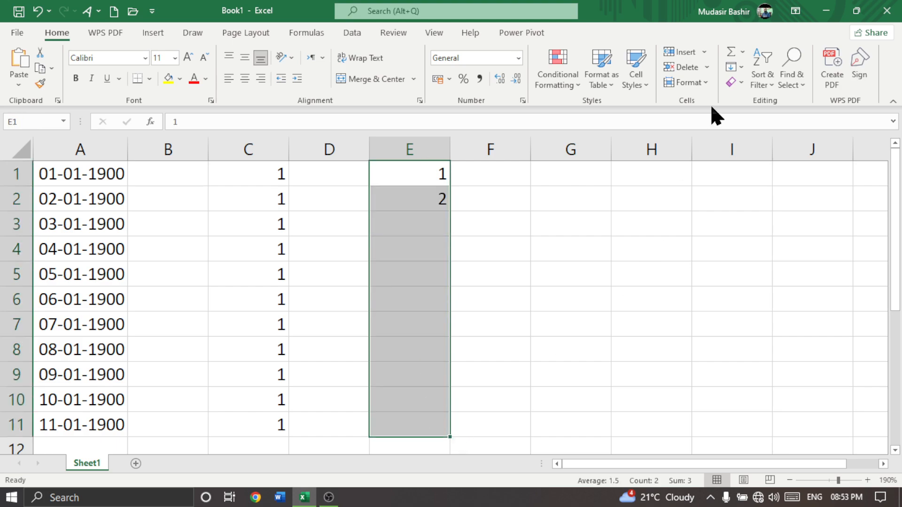
pyautogui.click(741, 68)
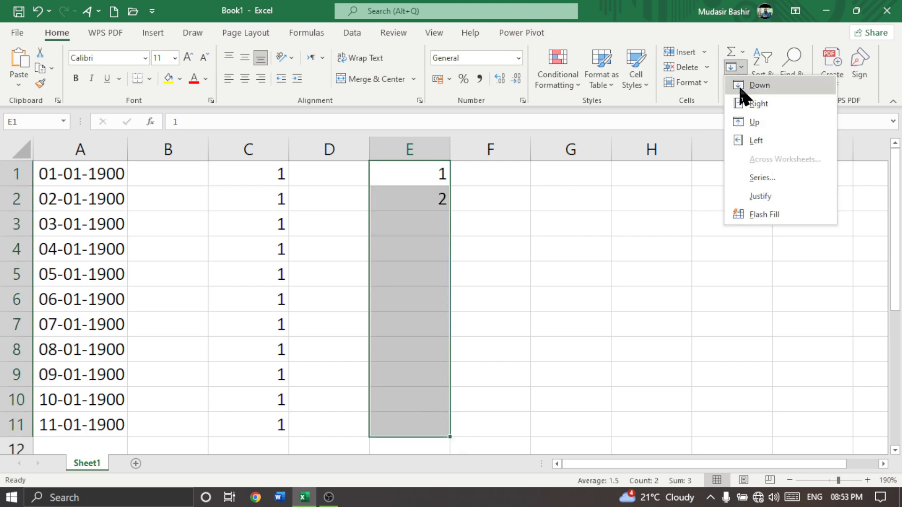
pyautogui.click(775, 177)
pyautogui.moveTo(505, 178); pyautogui.dragTo(596, 176)
pyautogui.click(605, 241)
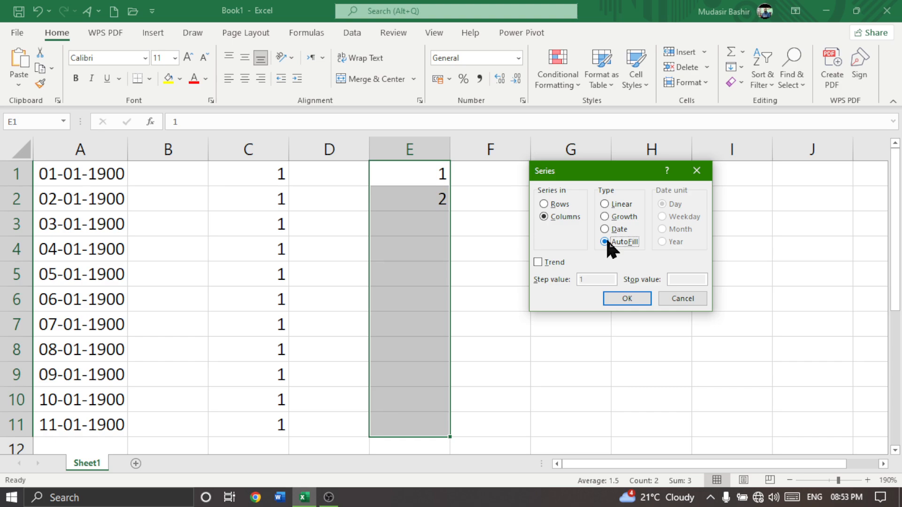
pyautogui.click(631, 299)
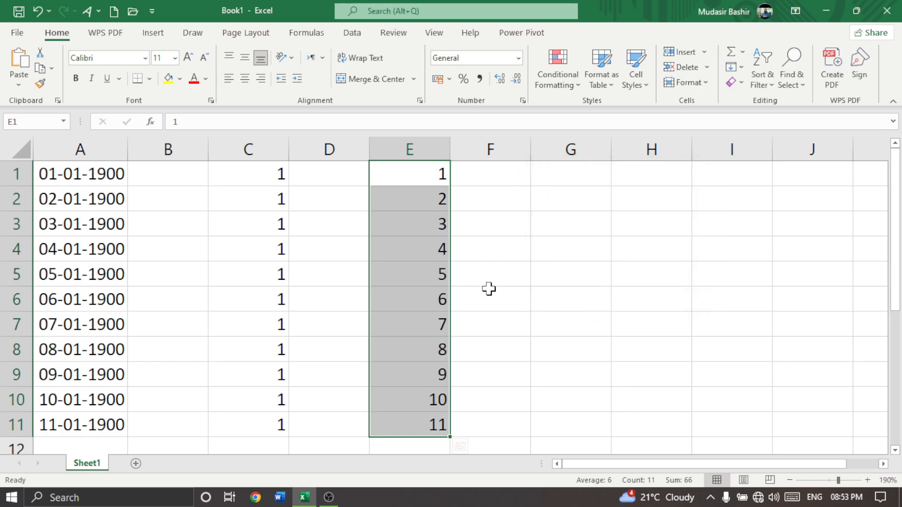
# Undo the fills and entries in columns E, C and A until the sheet is empty.
pyautogui.hotkey('ctrl', 'z')
pyautogui.hotkey('ctrl', 'z')
pyautogui.hotkey('ctrl', 'z')
pyautogui.hotkey('ctrl', 'z')
pyautogui.hotkey('ctrl', 'z')
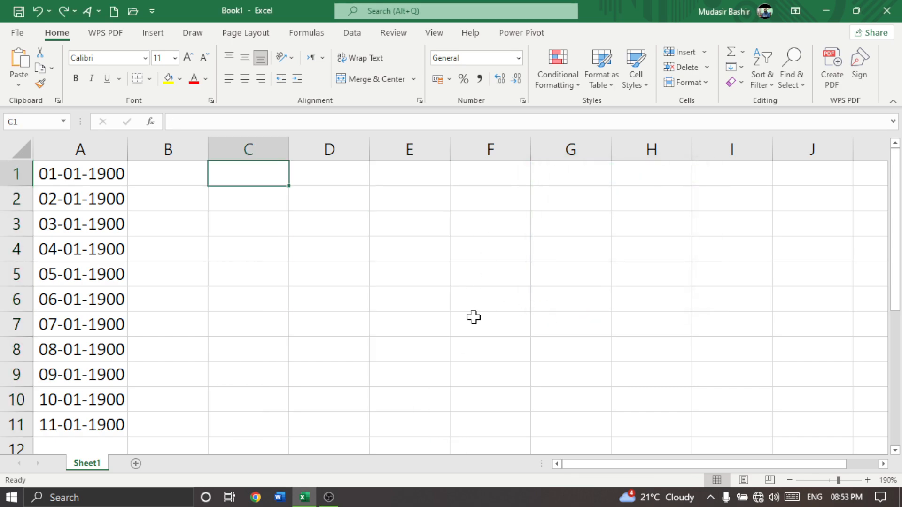
pyautogui.hotkey('ctrl', 'z')
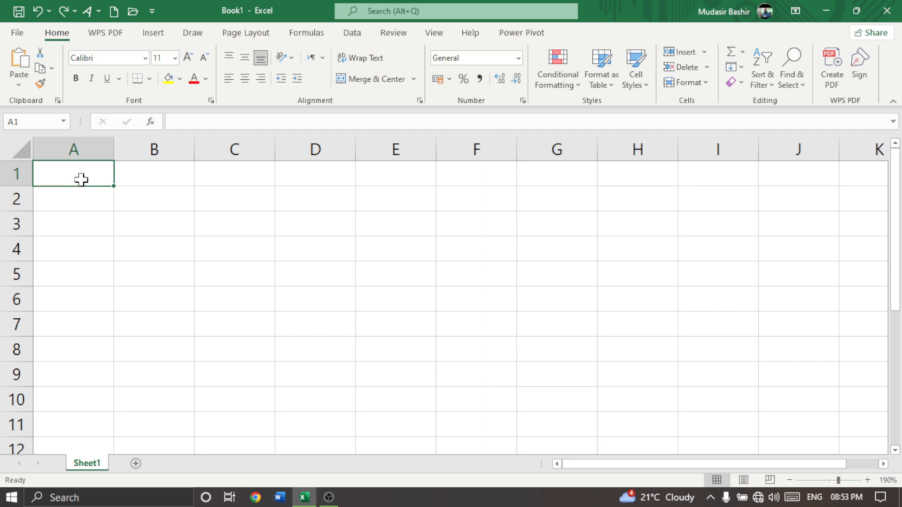
# Enter 5 in A1 and 50 in A10 as the series' start and end values.
pyautogui.write('5')
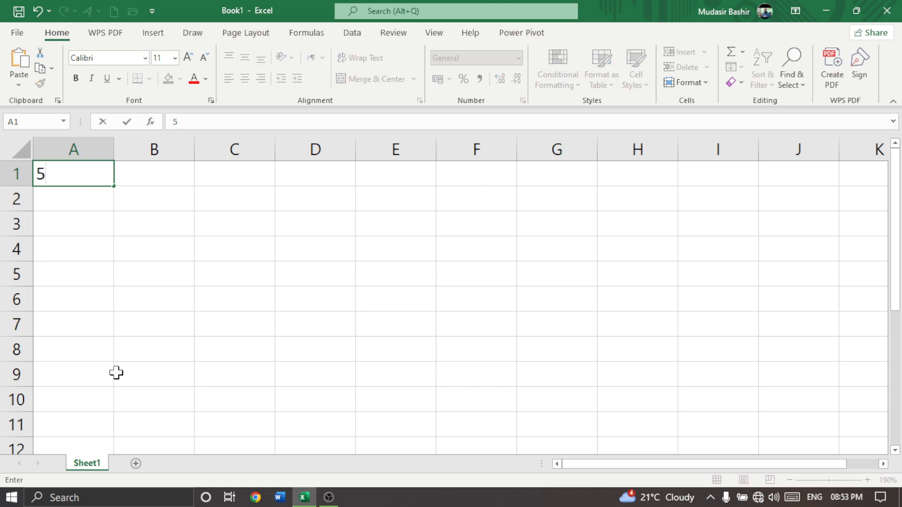
pyautogui.click(92, 405)
pyautogui.doubleClick(100, 408)
pyautogui.write('50')
pyautogui.click(210, 365)
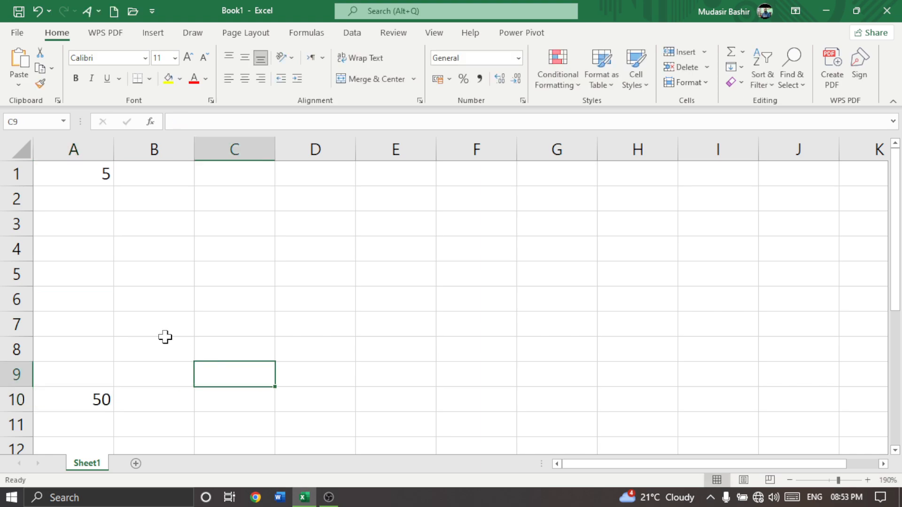
# Fill A1:A10 down the column between the start and end values with a linear series using the Trend option.
pyautogui.moveTo(83, 207); pyautogui.dragTo(120, 375)
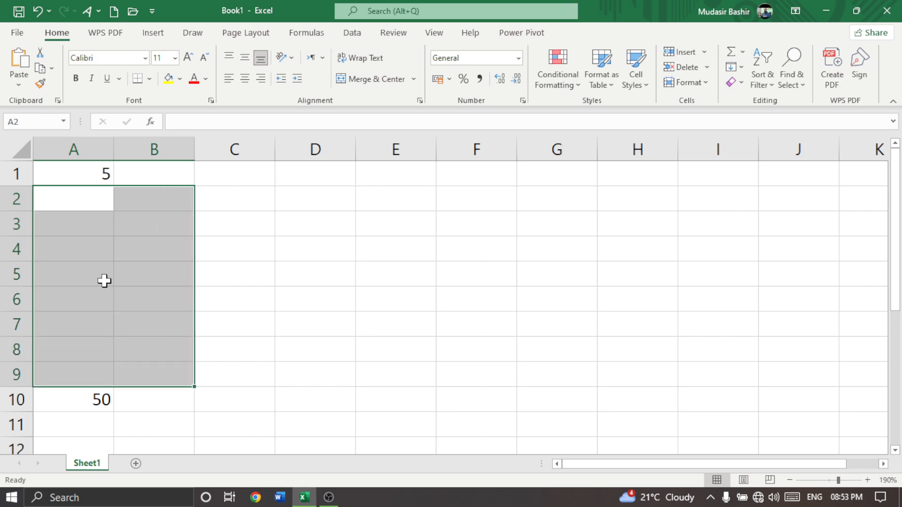
pyautogui.click(130, 165)
pyautogui.moveTo(97, 176); pyautogui.dragTo(93, 408)
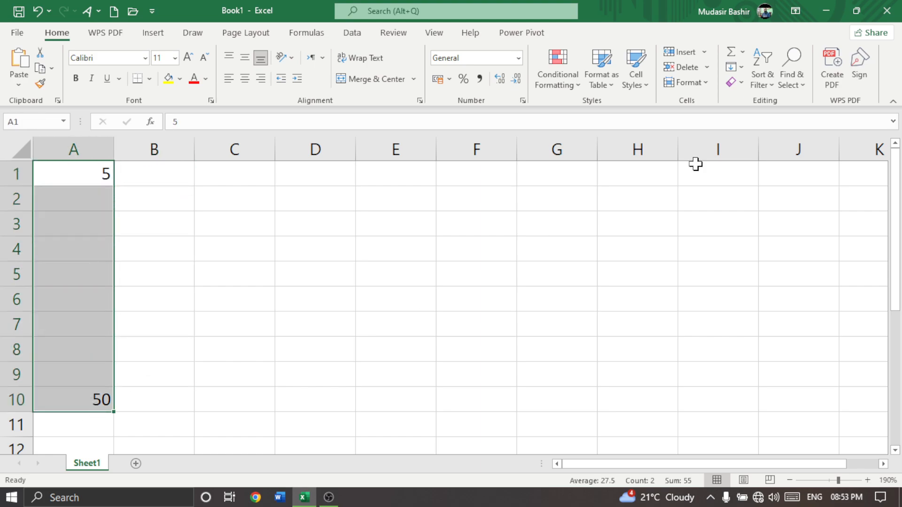
pyautogui.click(739, 67)
pyautogui.click(766, 183)
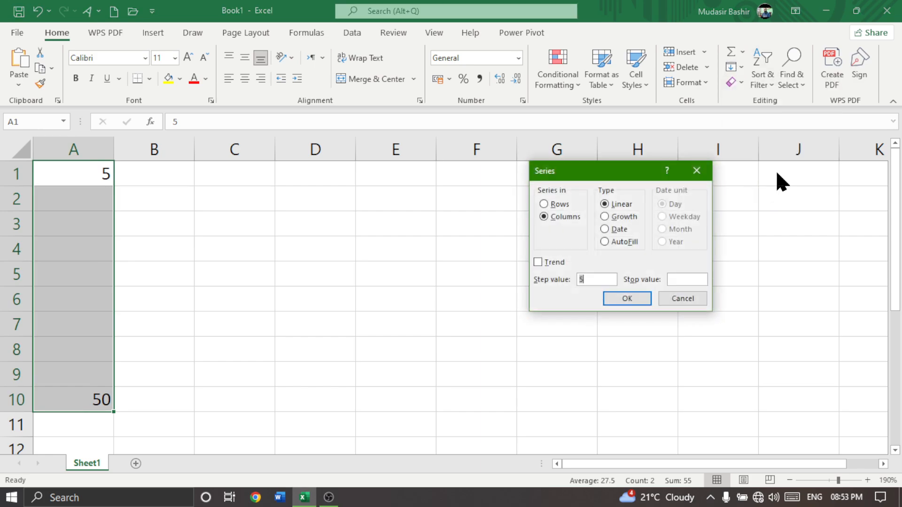
pyautogui.click(538, 262)
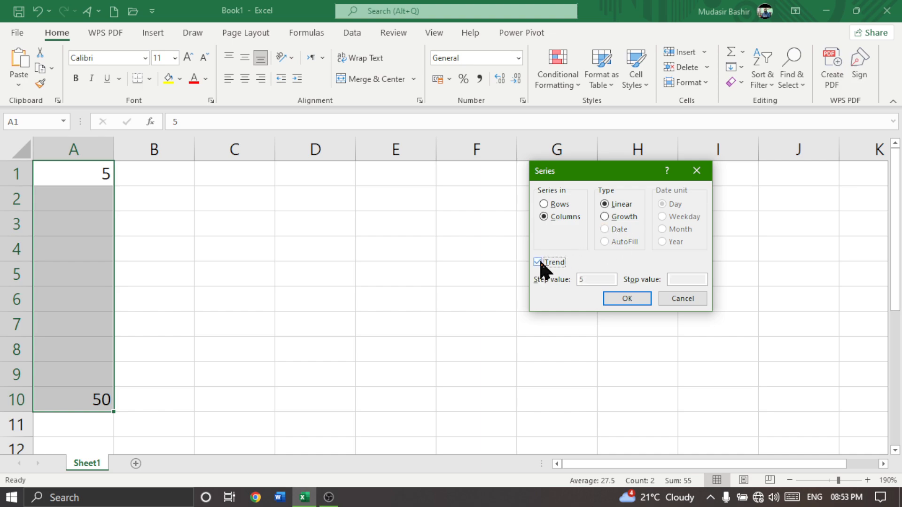
pyautogui.click(625, 299)
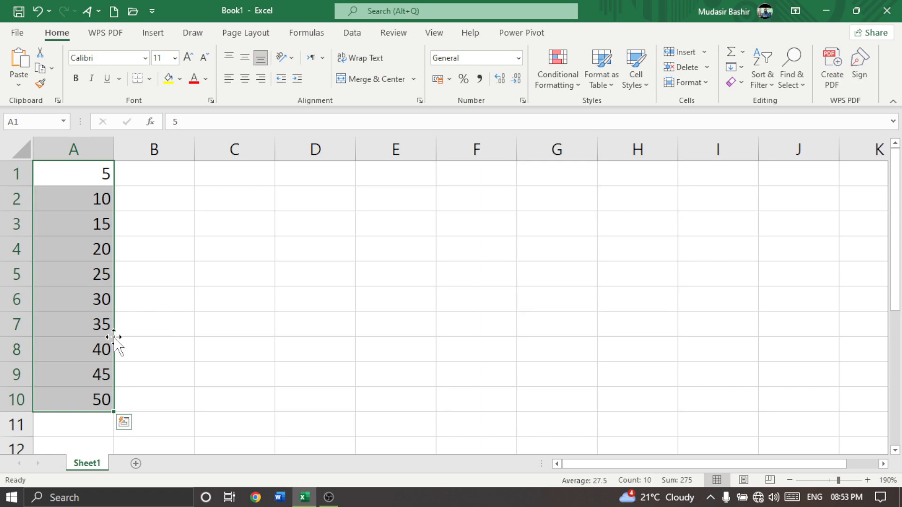
# Enter the start values 6, 7 and 8 in cells B1, C1 and D1.
pyautogui.click(178, 172)
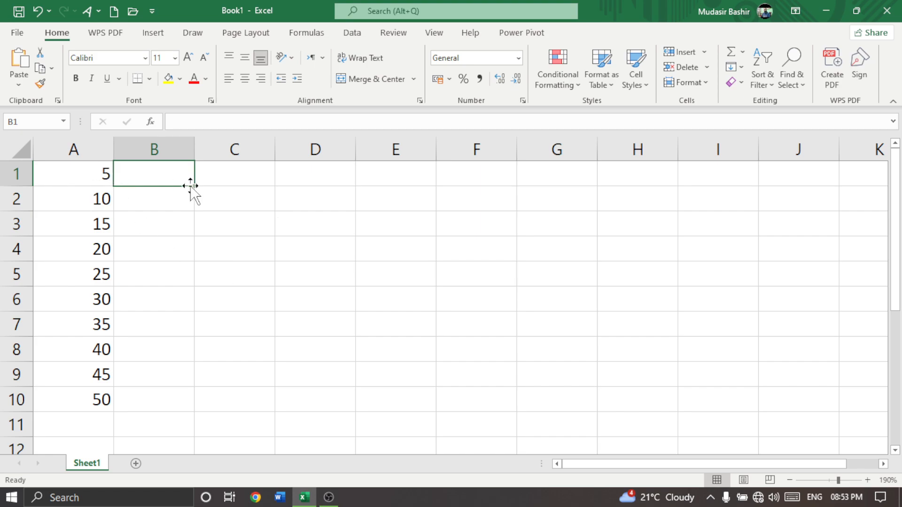
pyautogui.write('6')
pyautogui.click(255, 178)
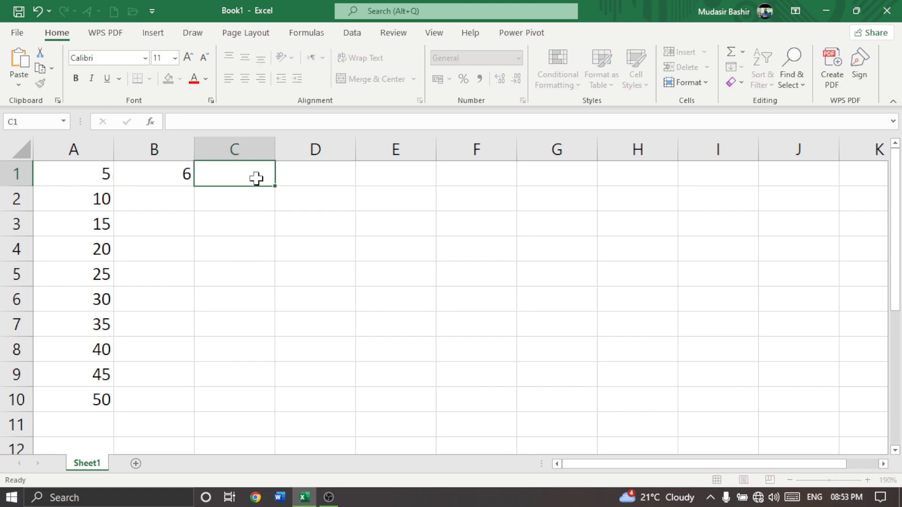
pyautogui.write('7')
pyautogui.click(300, 176)
pyautogui.write('8')
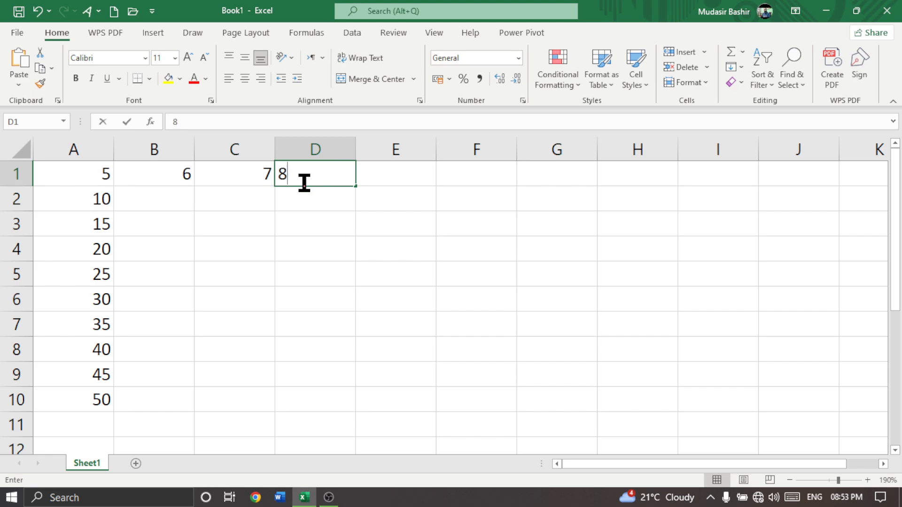
pyautogui.click(331, 222)
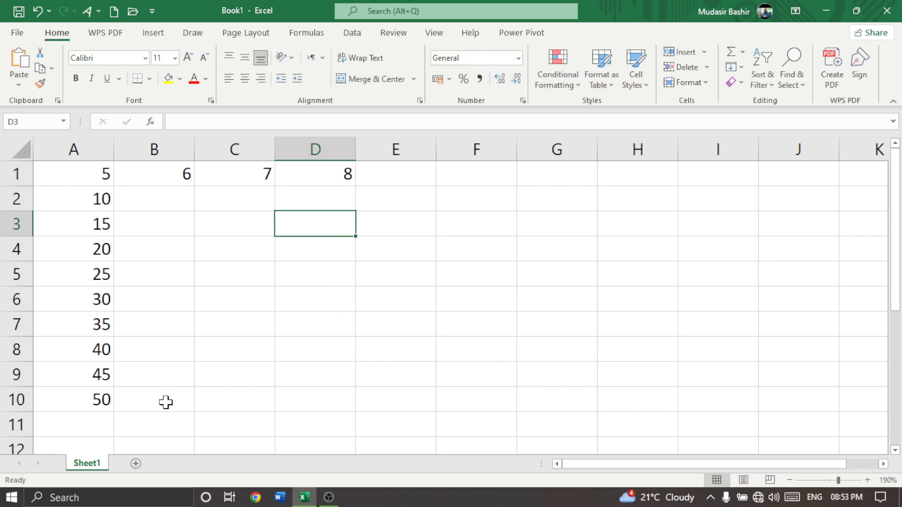
# Enter the end values 60, 70 and 80 in cells B10, C10 and D10.
pyautogui.click(181, 401)
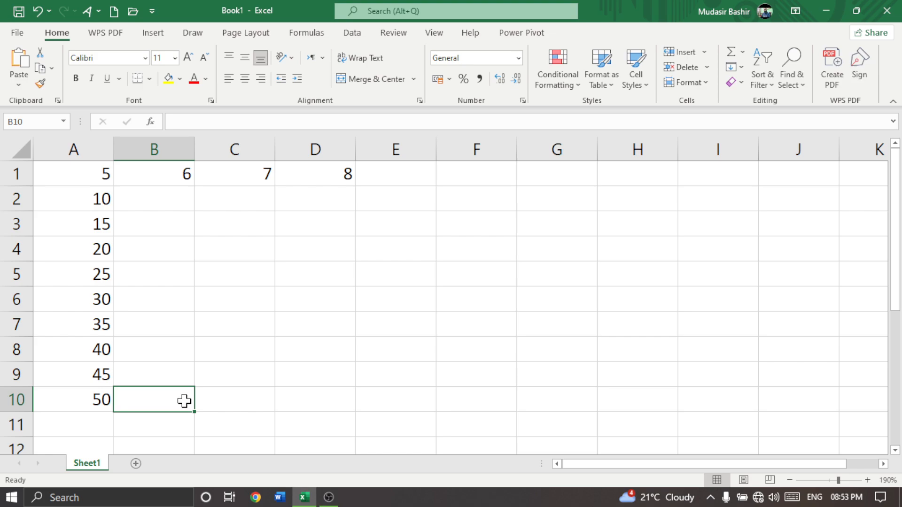
pyautogui.write('60')
pyautogui.click(257, 395)
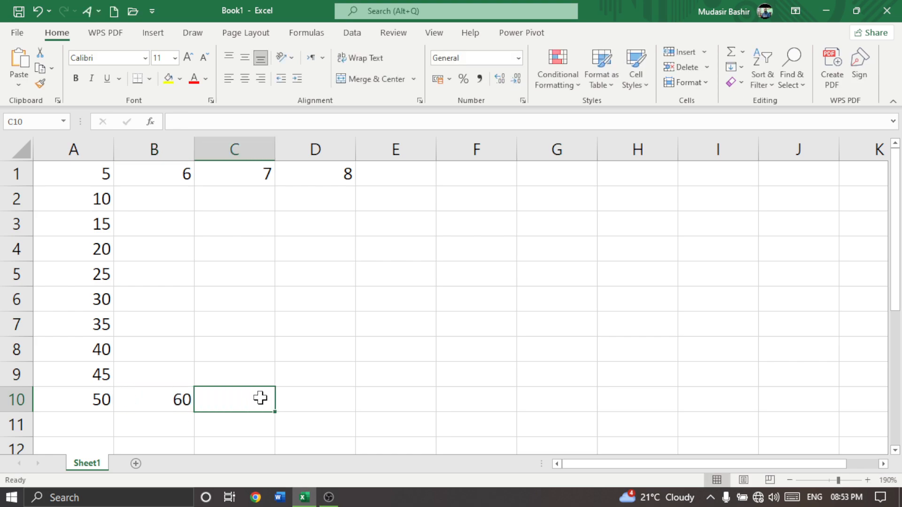
pyautogui.write('70')
pyautogui.click(311, 395)
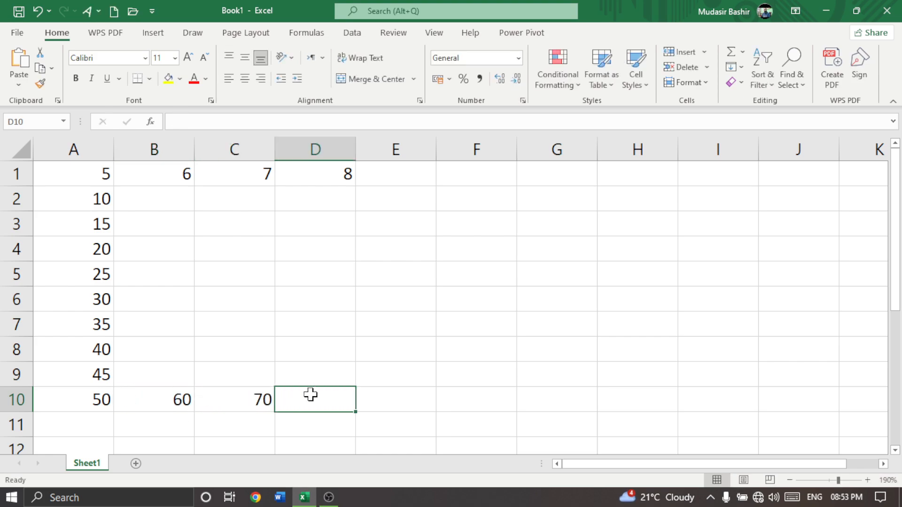
pyautogui.write('80')
pyautogui.click(470, 356)
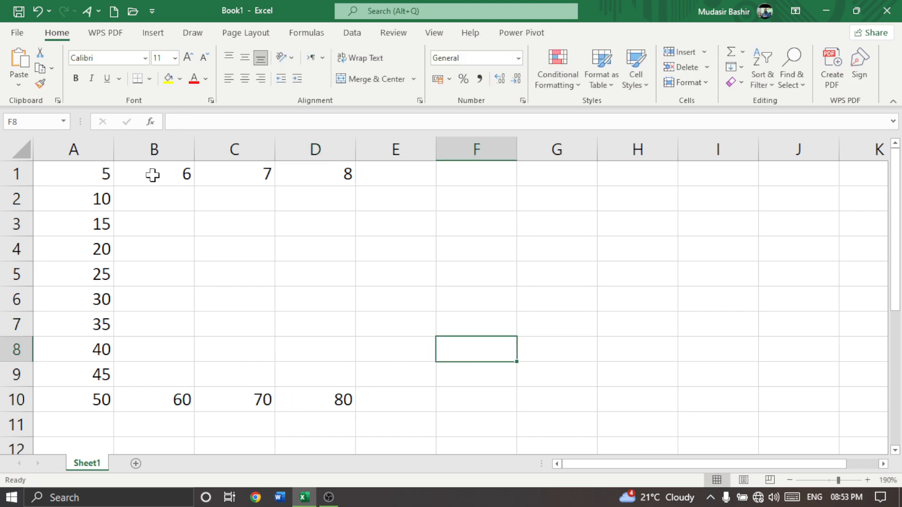
# Fill B1:D10 down the columns between their start and end values with a linear Trend series.
pyautogui.moveTo(153, 175); pyautogui.dragTo(332, 402)
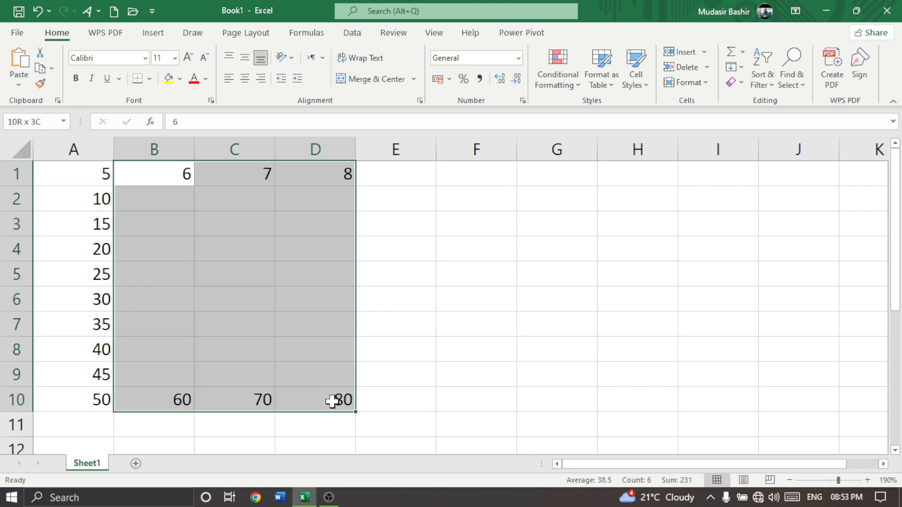
pyautogui.click(741, 66)
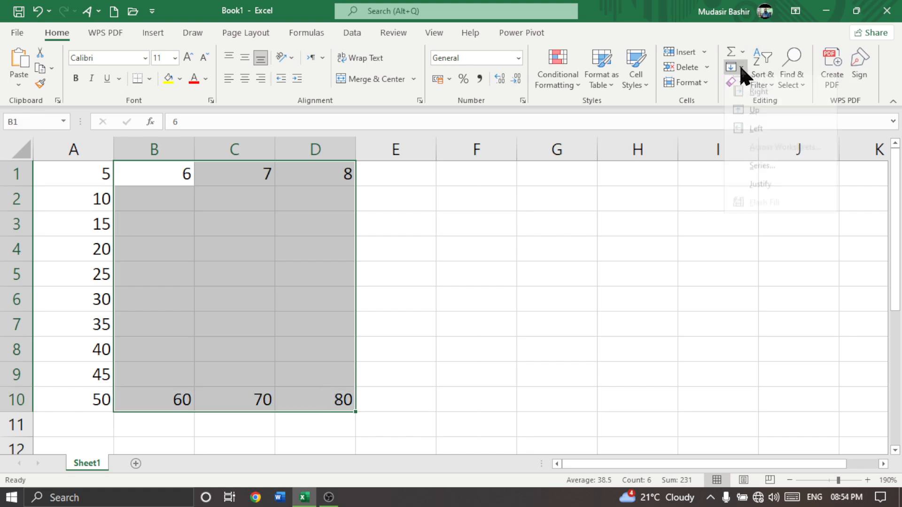
pyautogui.click(773, 178)
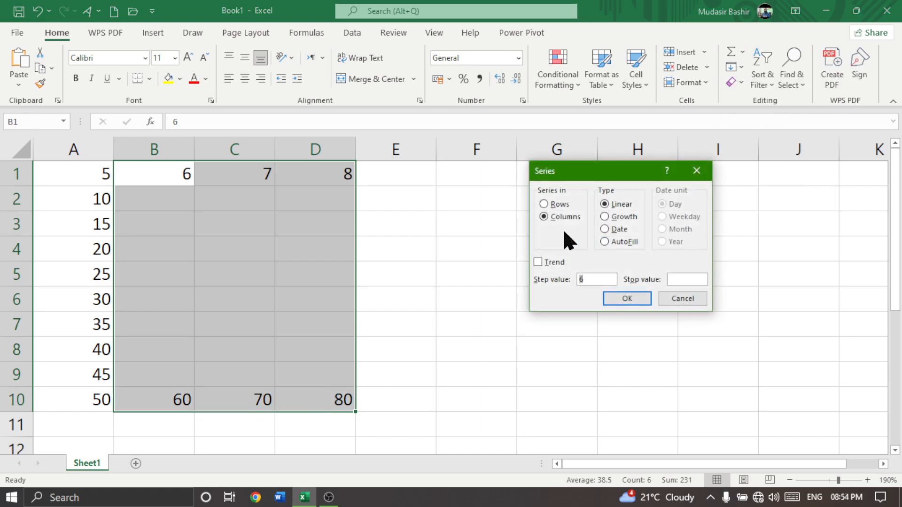
pyautogui.click(540, 263)
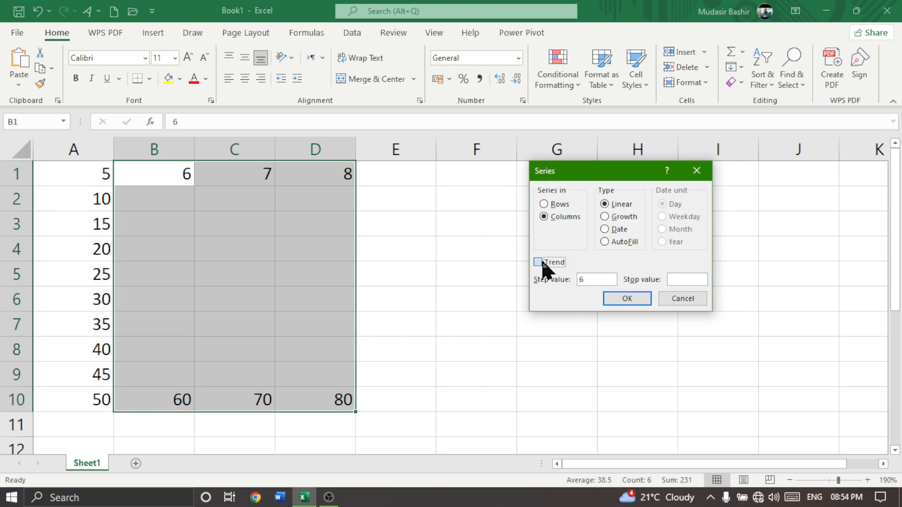
pyautogui.click(628, 300)
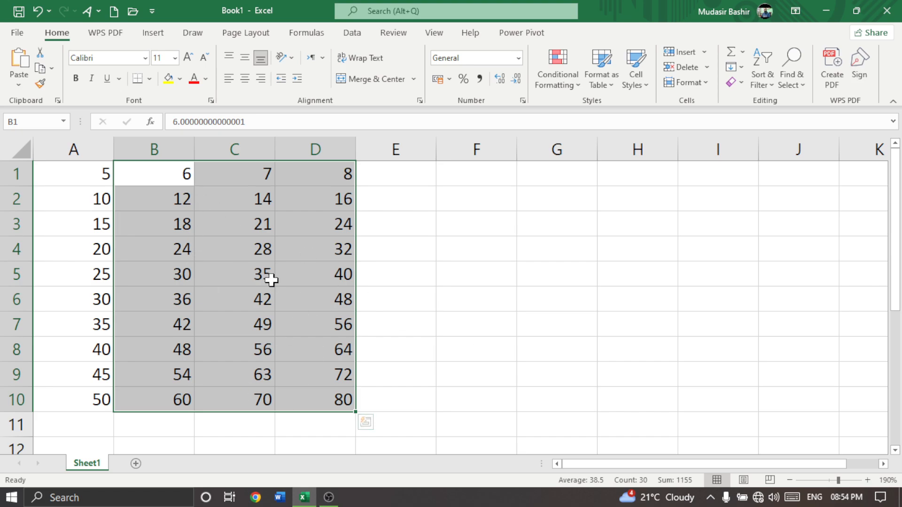
pyautogui.click(405, 180)
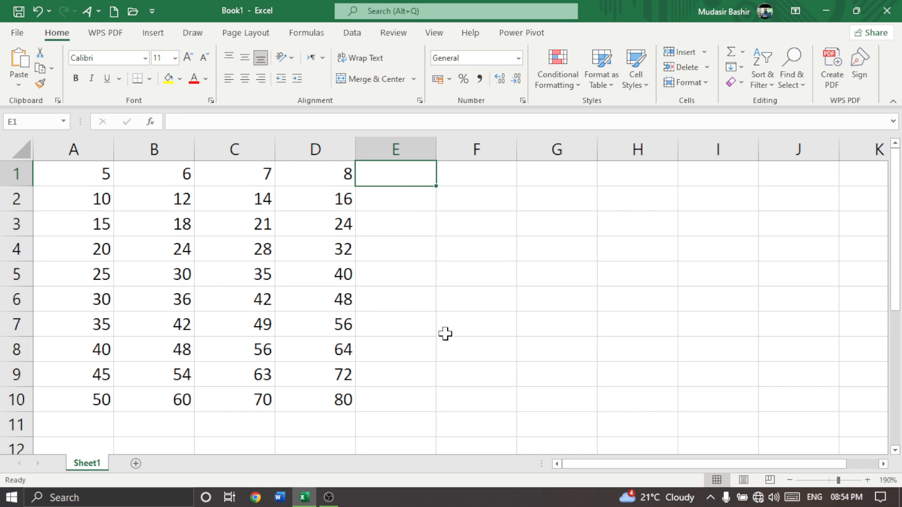
pyautogui.click(419, 397)
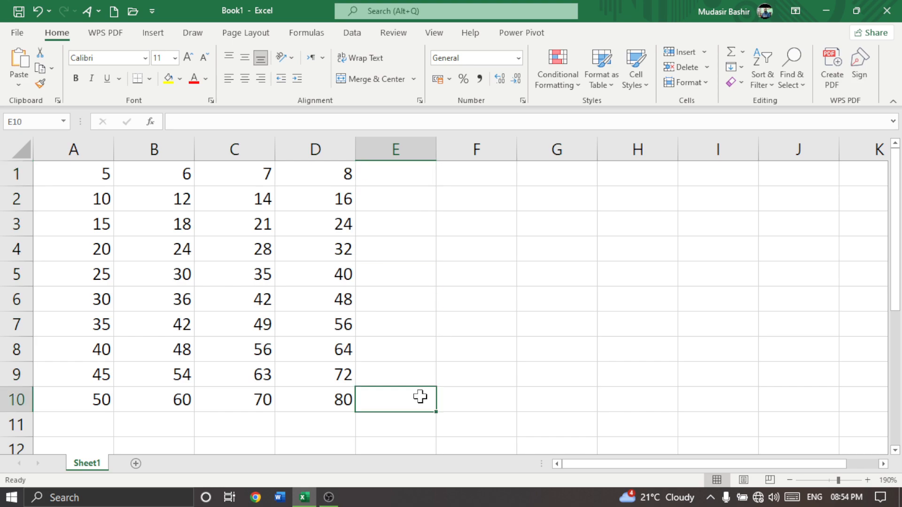
pyautogui.moveTo(407, 174); pyautogui.dragTo(425, 394)
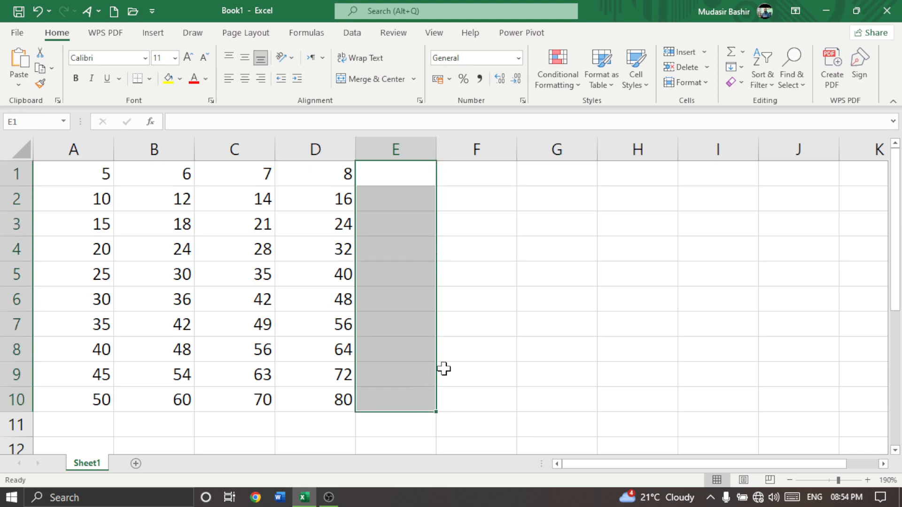
pyautogui.click(457, 332)
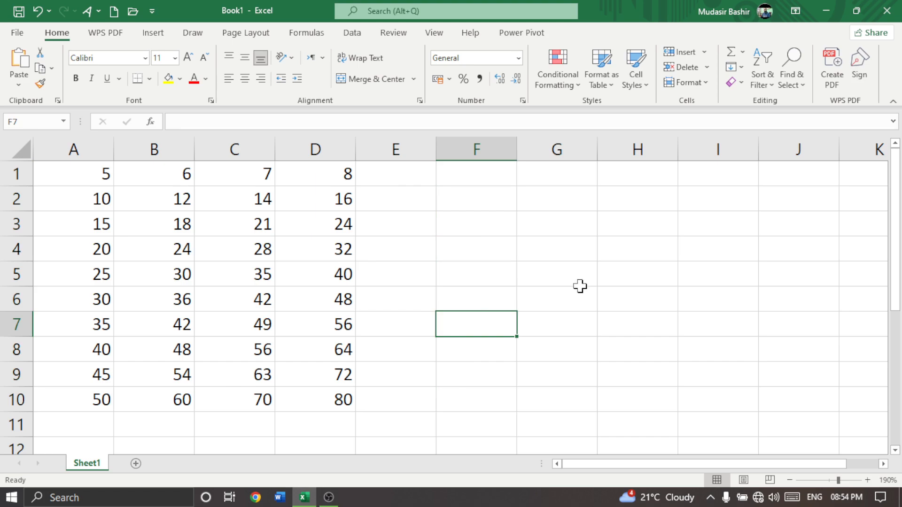
# Open the Fill Series dialog and move it over columns D to F to review its options.
pyautogui.click(745, 64)
pyautogui.click(768, 178)
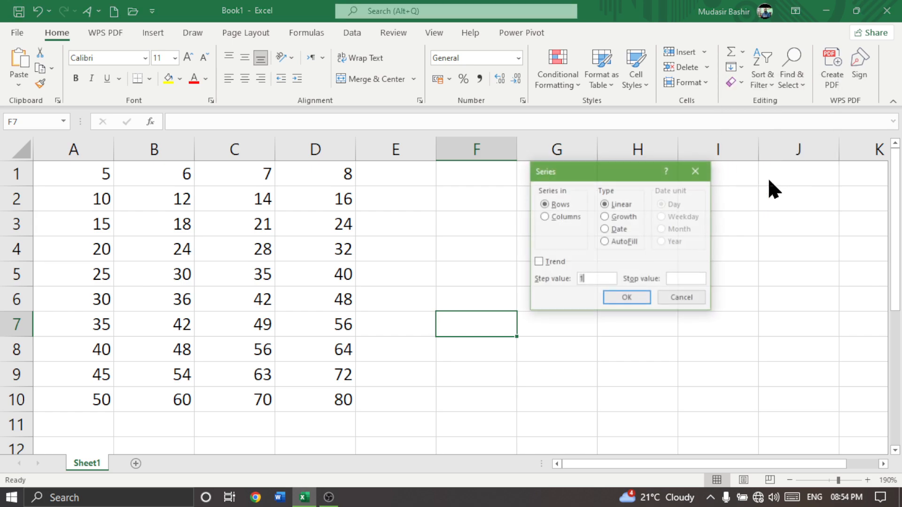
pyautogui.moveTo(632, 177); pyautogui.dragTo(419, 202)
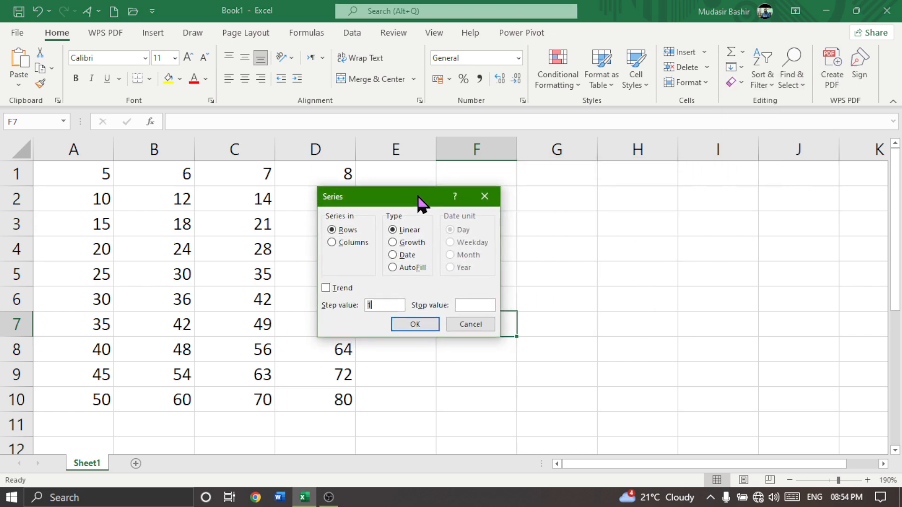